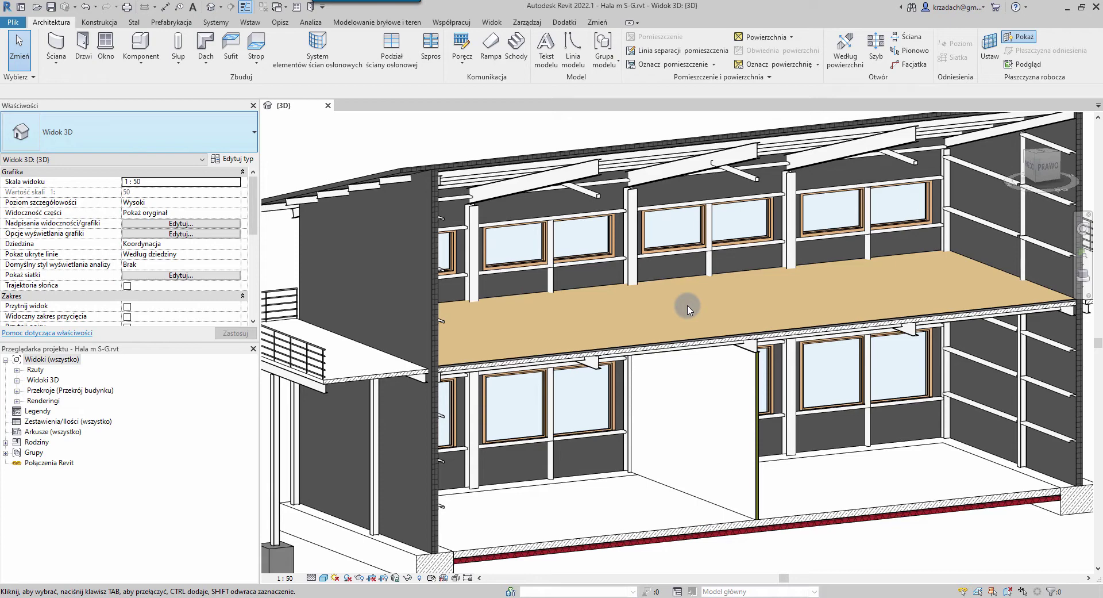
Select the upper floor slab and open the Weber catalogue from the Dodatki add-ins.
{"action": "left_click", "coordinate": [689, 309]}
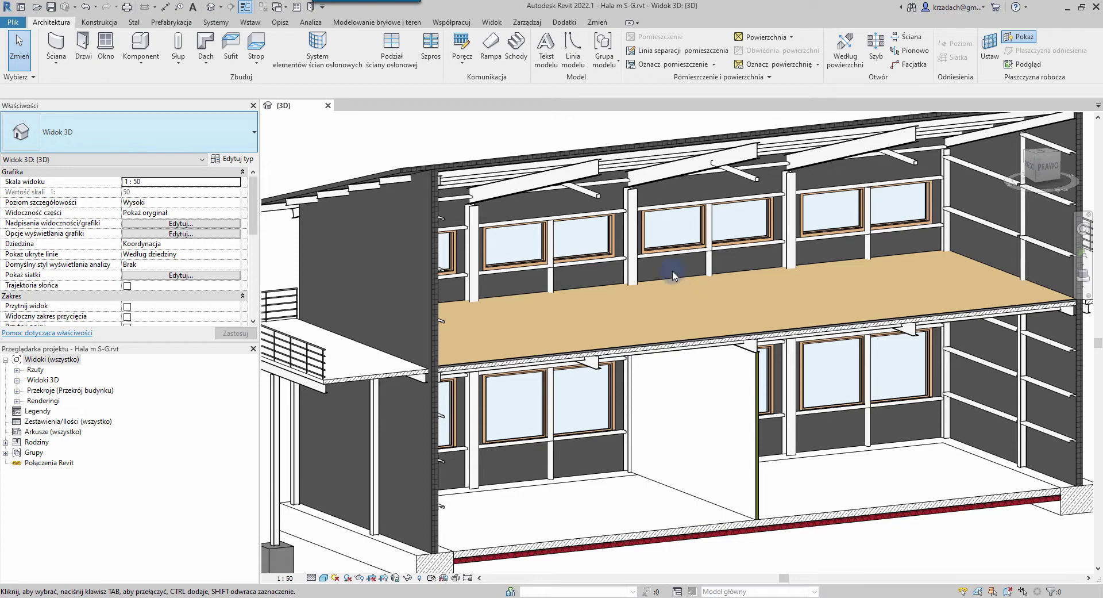
{"action": "left_click", "coordinate": [564, 26]}
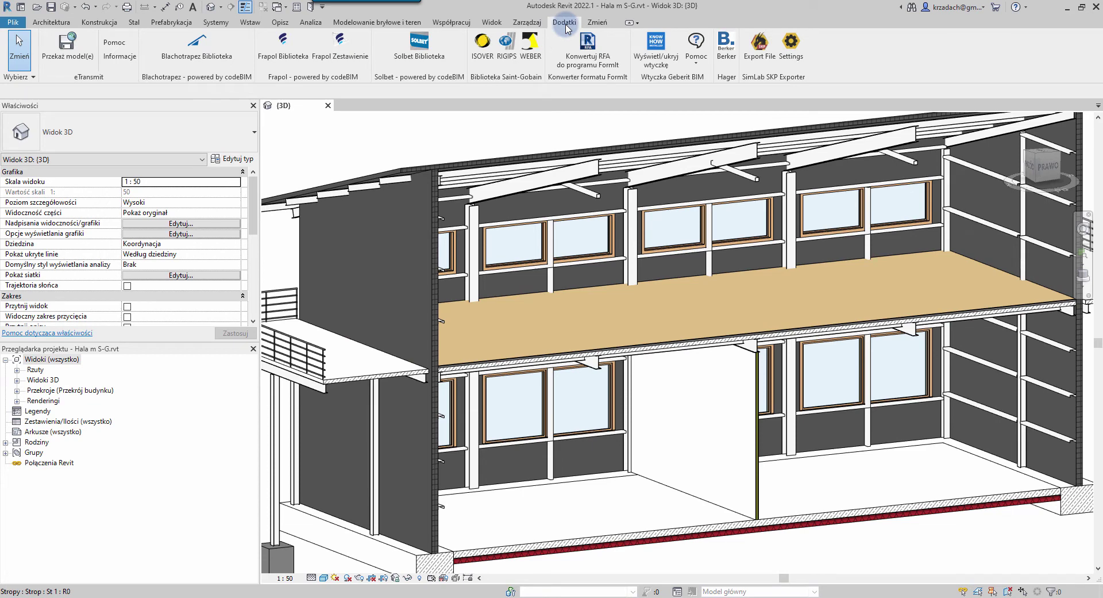
{"action": "left_click", "coordinate": [531, 51]}
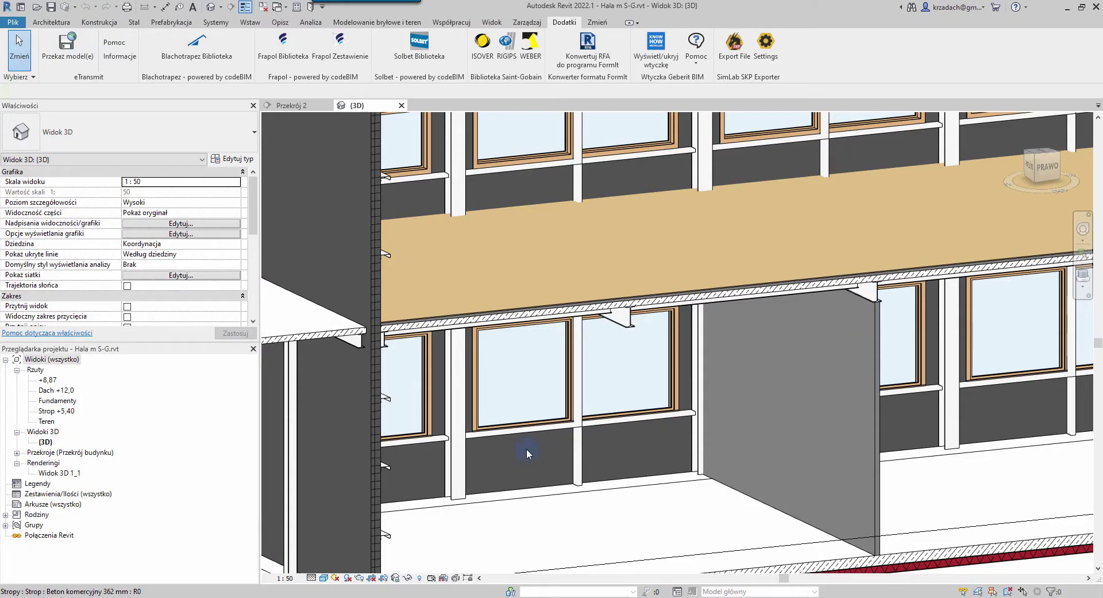
Orbit the 3D view to show more of the building's left wall.
{"action": "middle_click_drag", "start_coordinate": [527, 449], "coordinate": [505, 440], "text": "shift"}
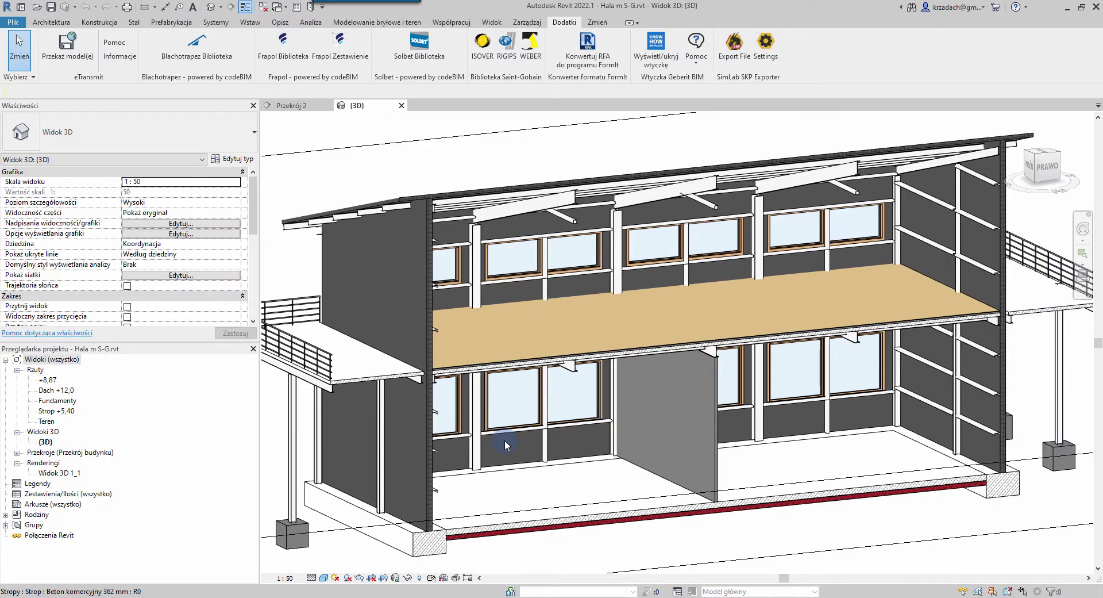
{"action": "left_click", "coordinate": [551, 360]}
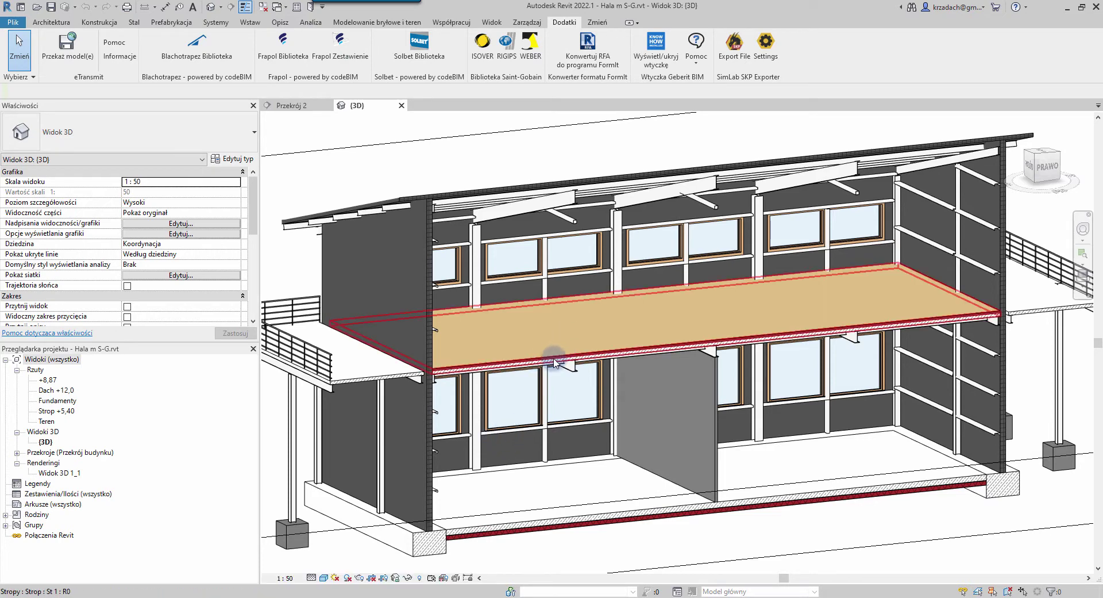
{"action": "left_click", "coordinate": [554, 361]}
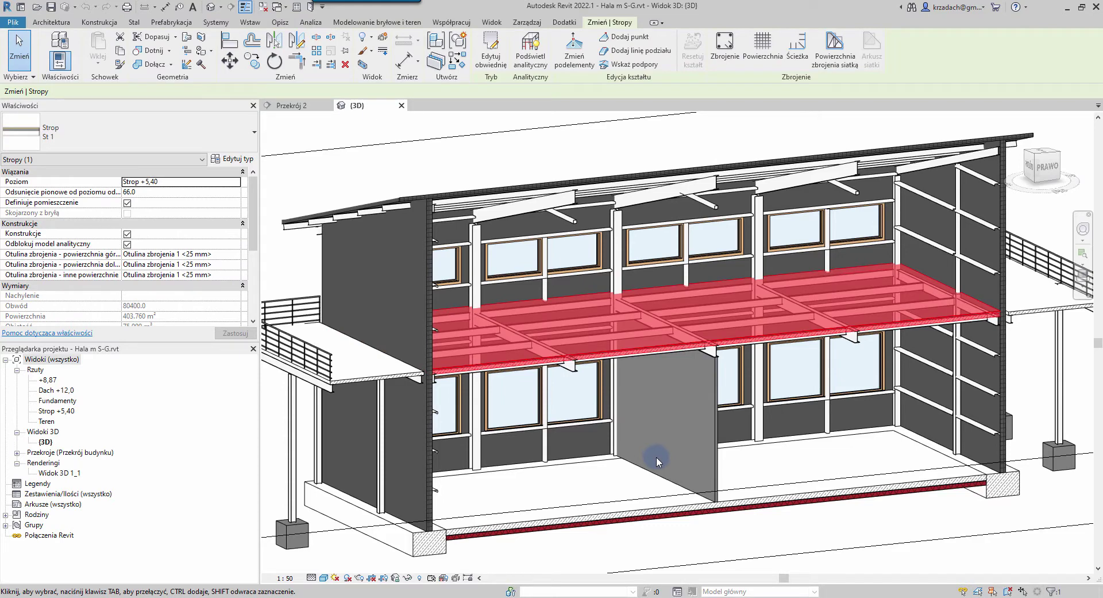
{"action": "left_click", "coordinate": [671, 140]}
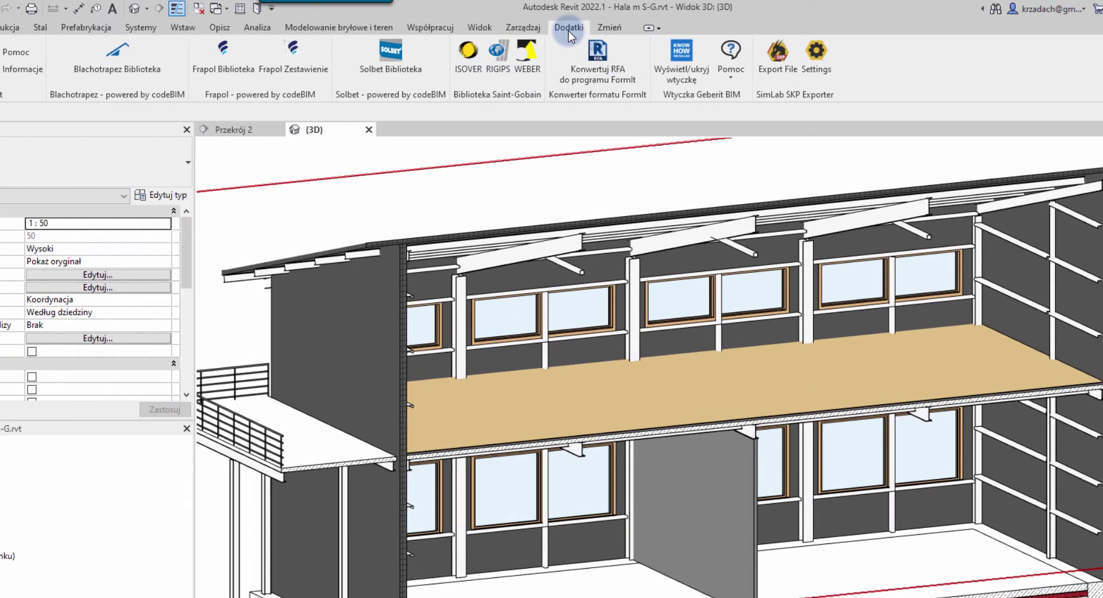
Pick WEBER_weber.floor 1000 under Systemy podłogowe > Jastrychy cementowe and view its web page.
{"action": "left_click", "coordinate": [528, 73]}
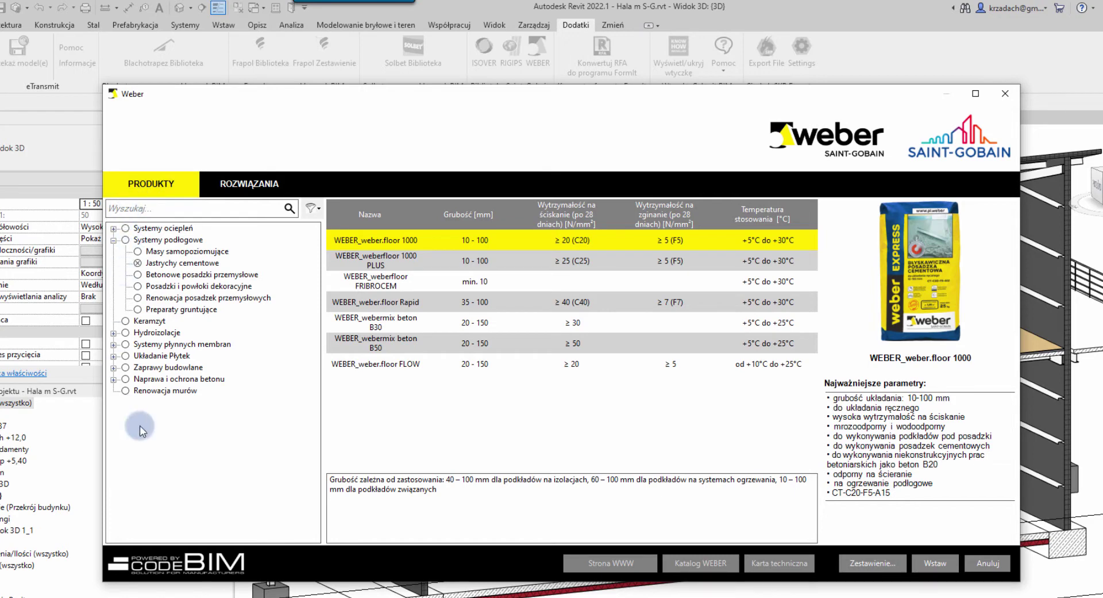
{"action": "left_click", "coordinate": [156, 241]}
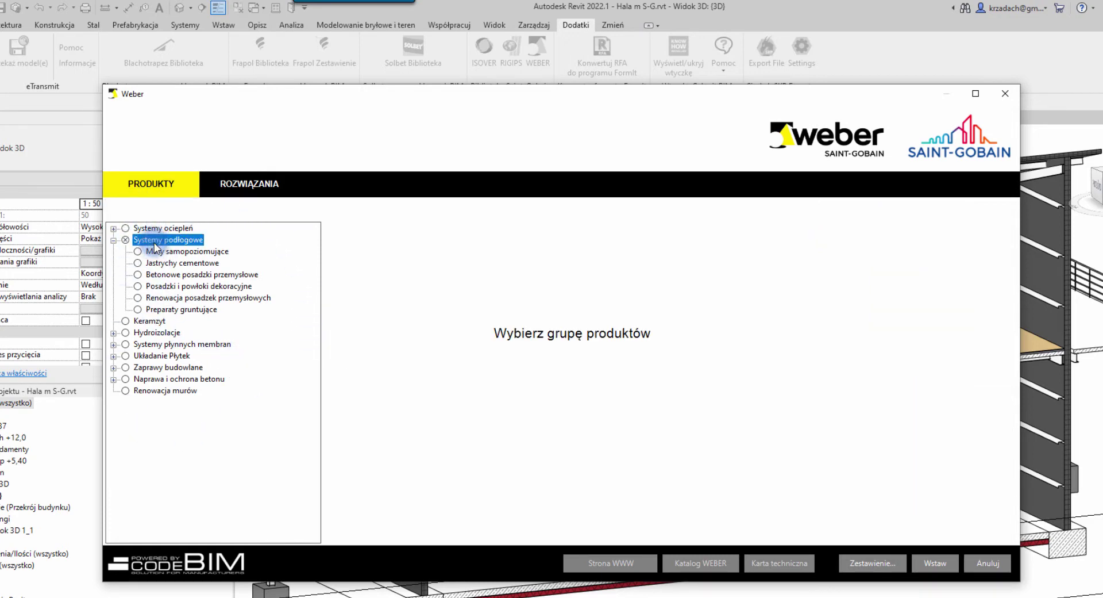
{"action": "left_click", "coordinate": [175, 263]}
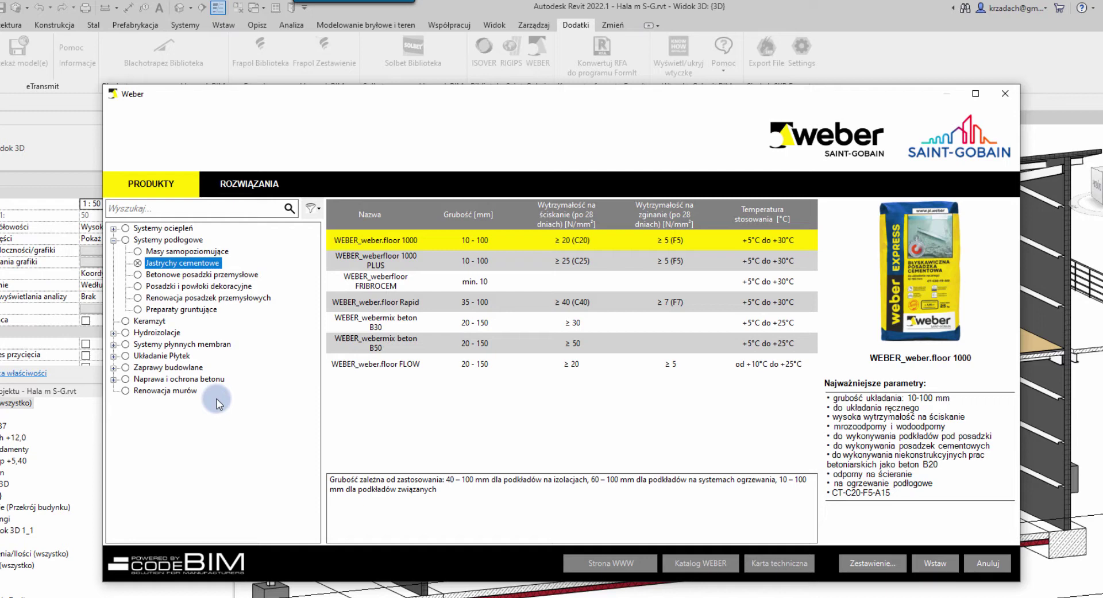
{"action": "left_click", "coordinate": [413, 240]}
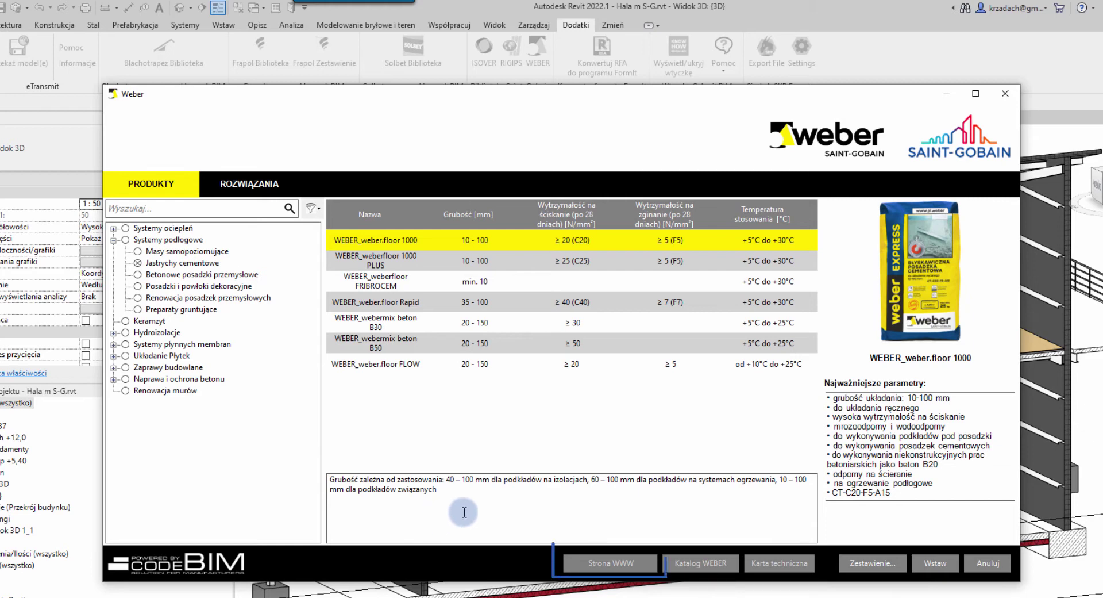
{"action": "left_click", "coordinate": [626, 562]}
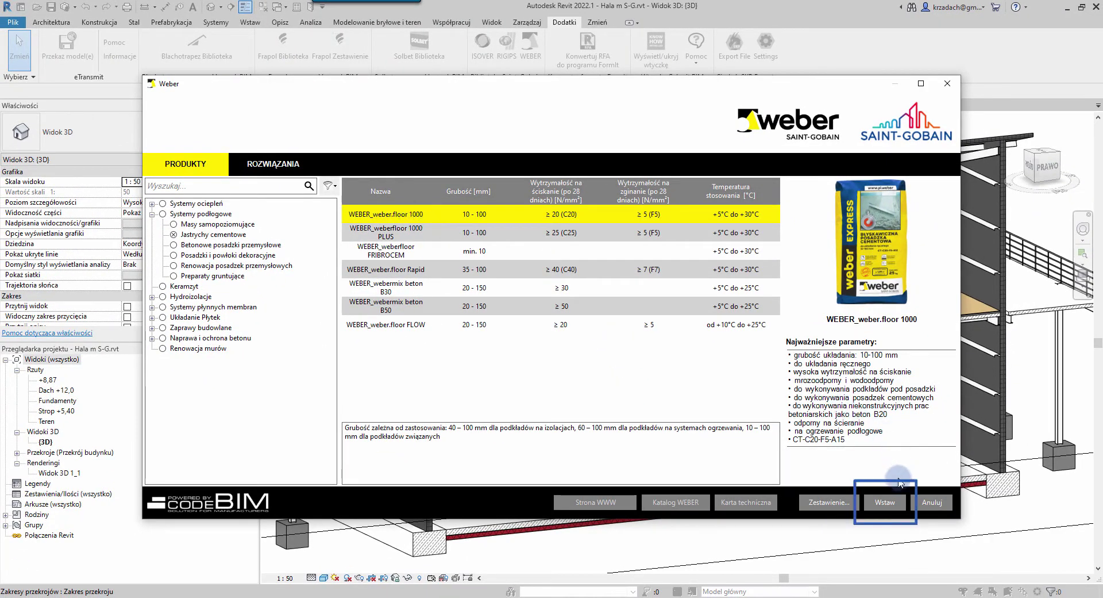
Insert the WEBER_weber.floor 1000 material into the project and close the confirmation.
{"action": "left_click", "coordinate": [896, 505]}
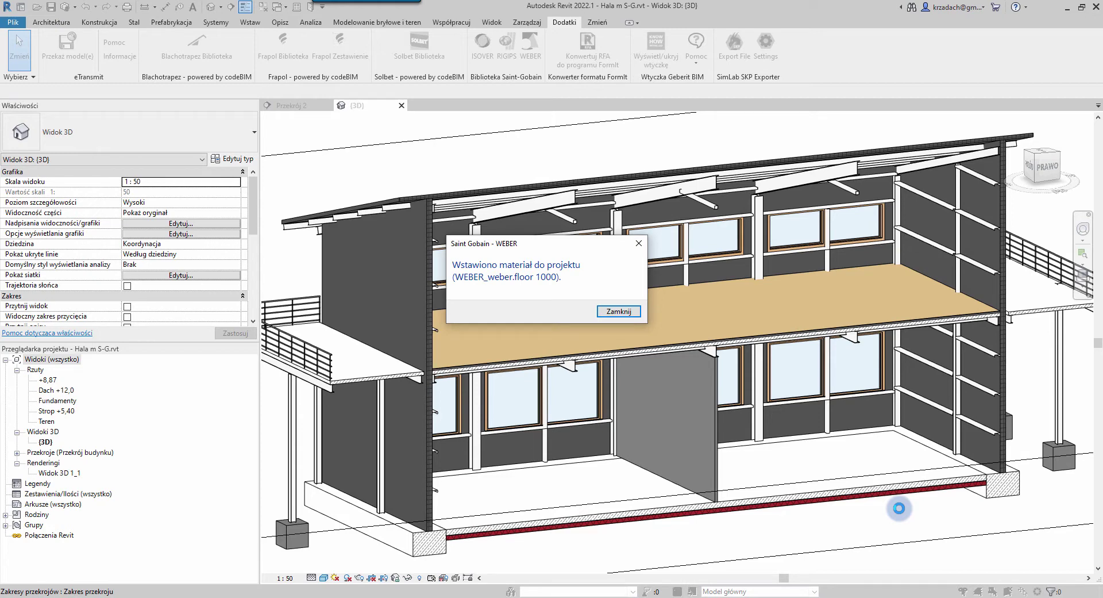
{"action": "left_click", "coordinate": [630, 312]}
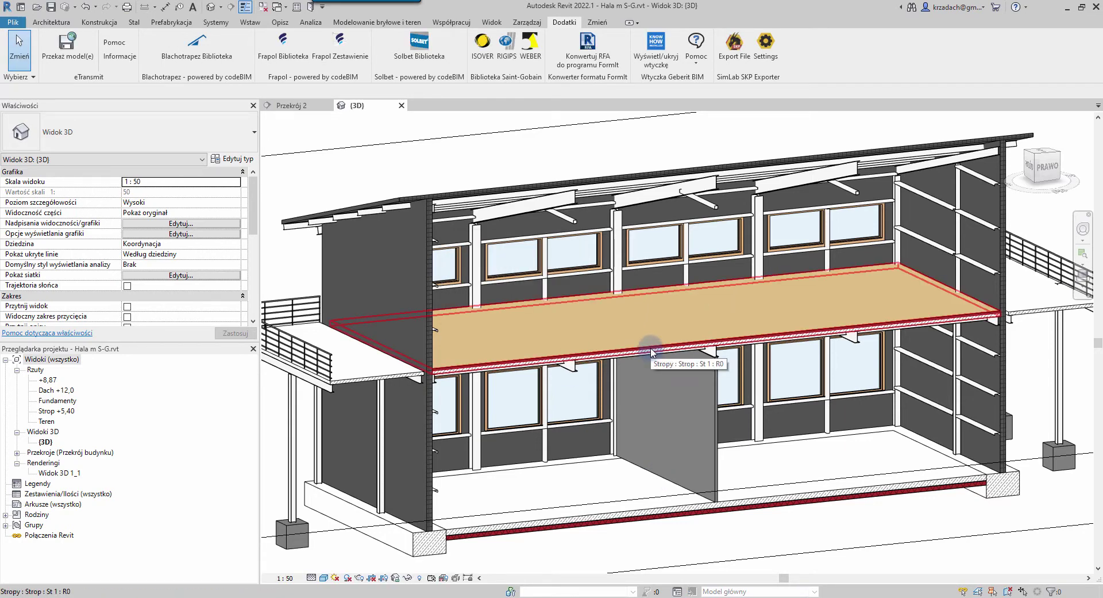
Open the material browser for the 50.0 Podłoże layer of floor type St 1.
{"action": "scroll", "coordinate": [652, 351], "scroll_direction": "up", "scroll_amount": 2}
{"action": "scroll", "coordinate": [513, 318], "scroll_direction": "up", "scroll_amount": 3}
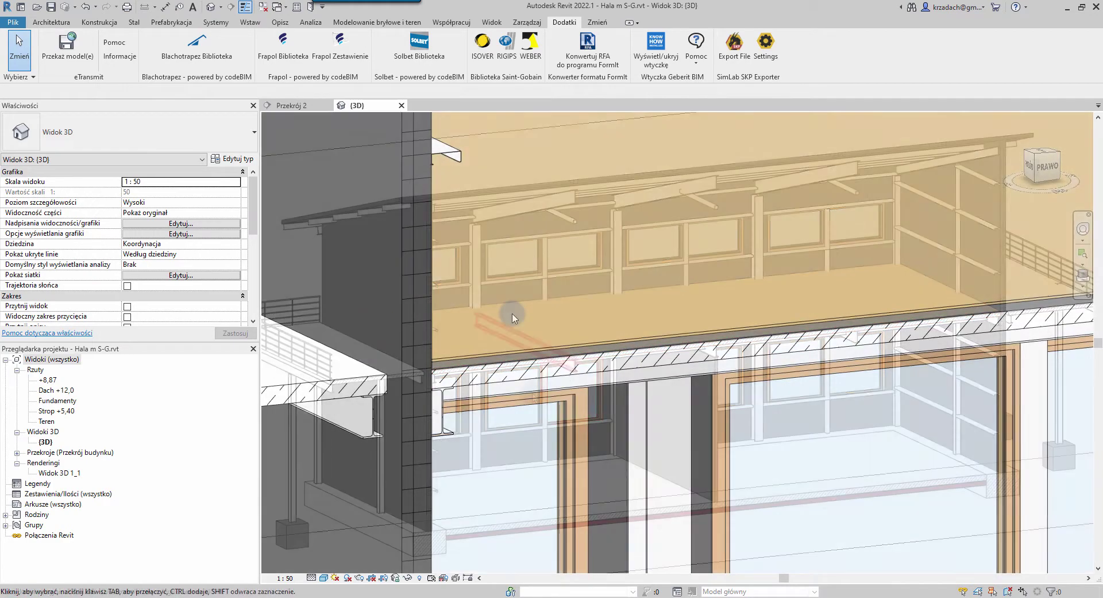
{"action": "scroll", "coordinate": [512, 318], "scroll_direction": "up", "scroll_amount": 2}
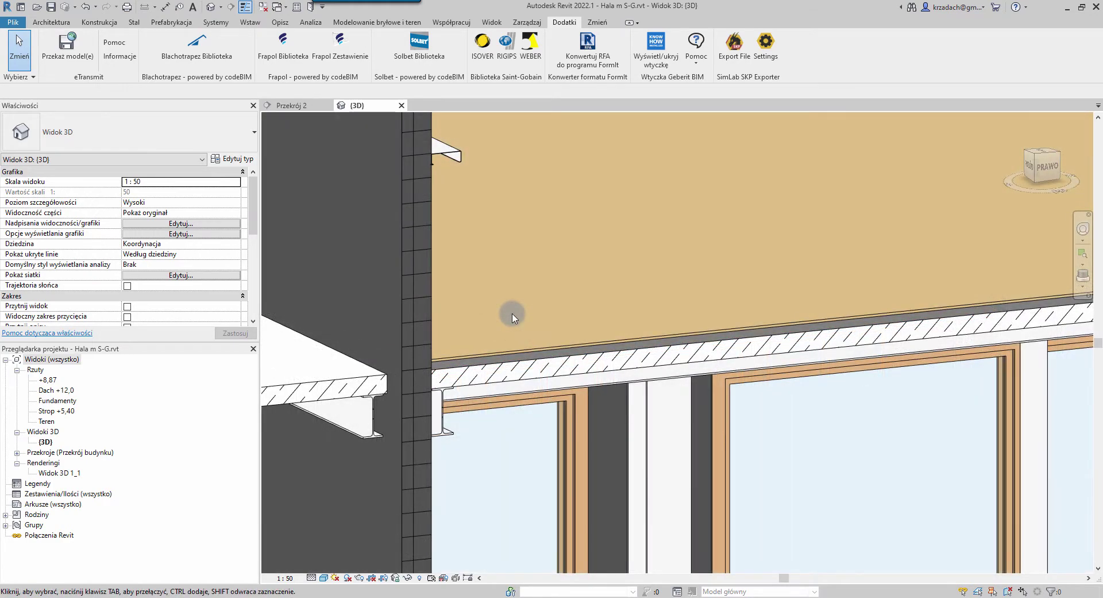
{"action": "left_click", "coordinate": [549, 322]}
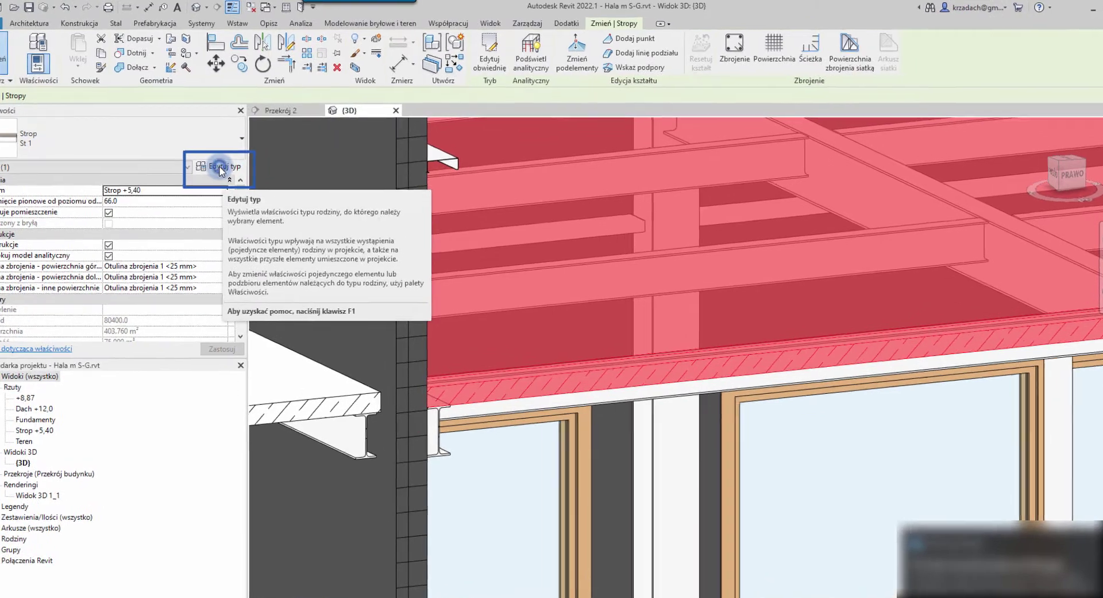
{"action": "left_click", "coordinate": [221, 171]}
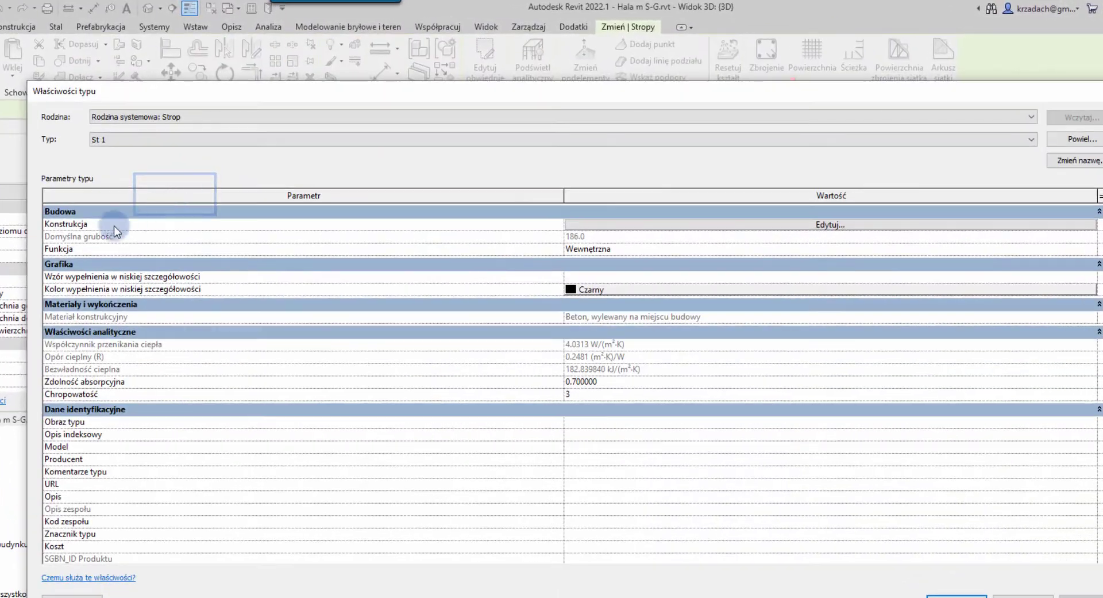
{"action": "left_click", "coordinate": [835, 225]}
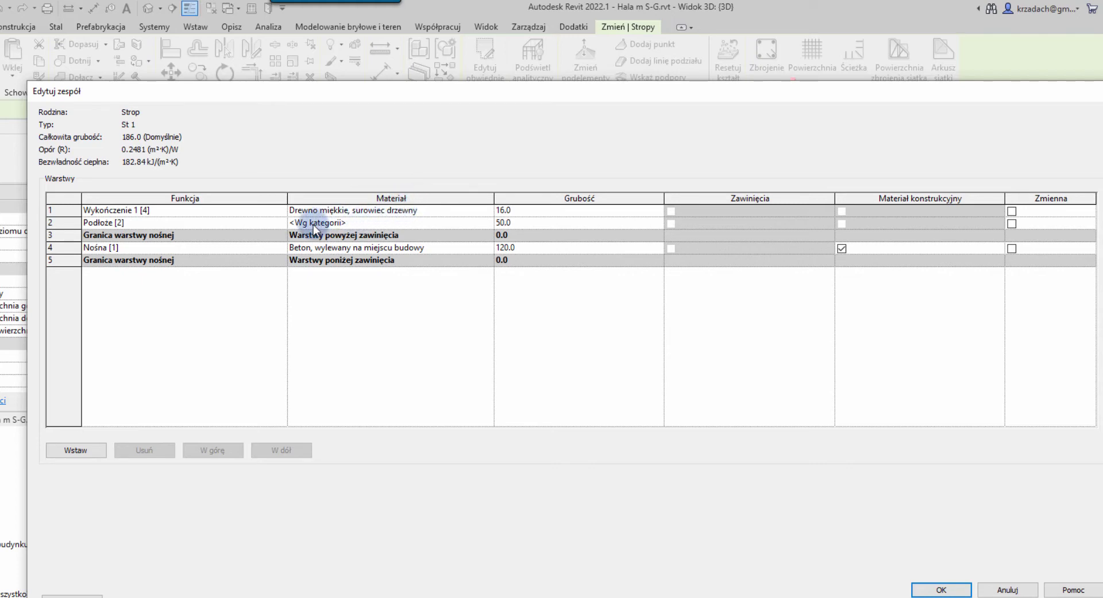
{"action": "left_click", "coordinate": [422, 223]}
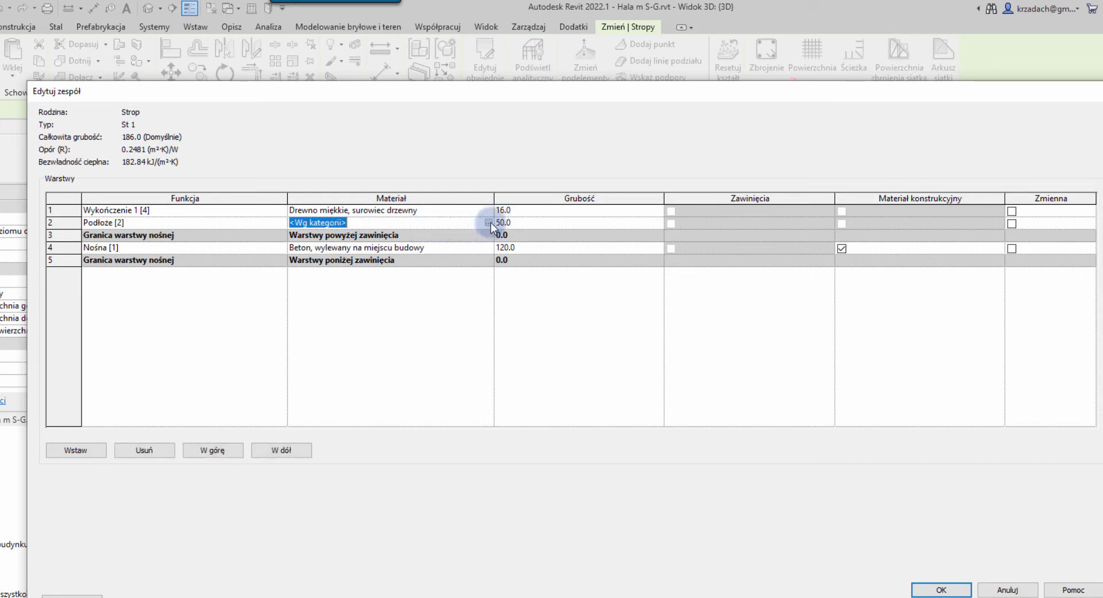
{"action": "left_click", "coordinate": [490, 222]}
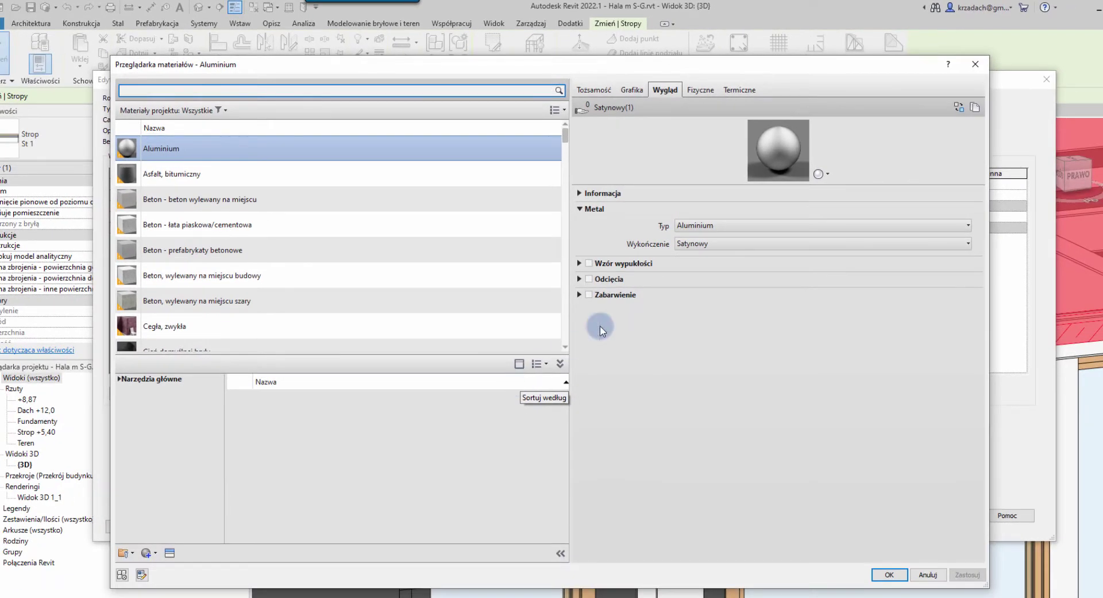
Assign WEBER_weber.floor 1000 to the Podłoże layer after reviewing its Weber parameters.
{"action": "left_click_drag", "start_coordinate": [565, 133], "coordinate": [566, 352]}
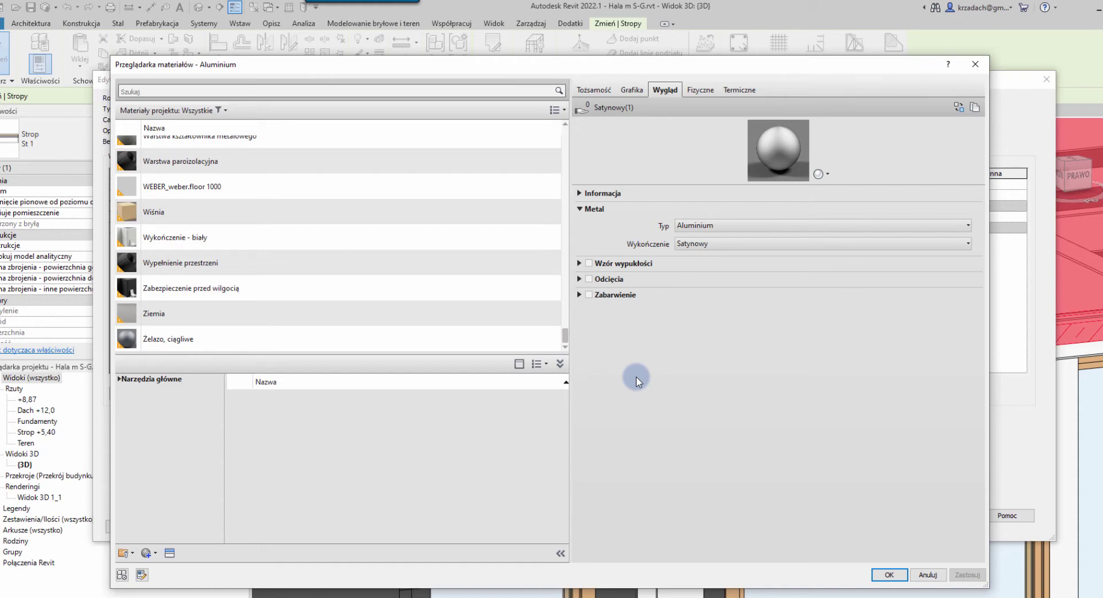
{"action": "left_click", "coordinate": [184, 187]}
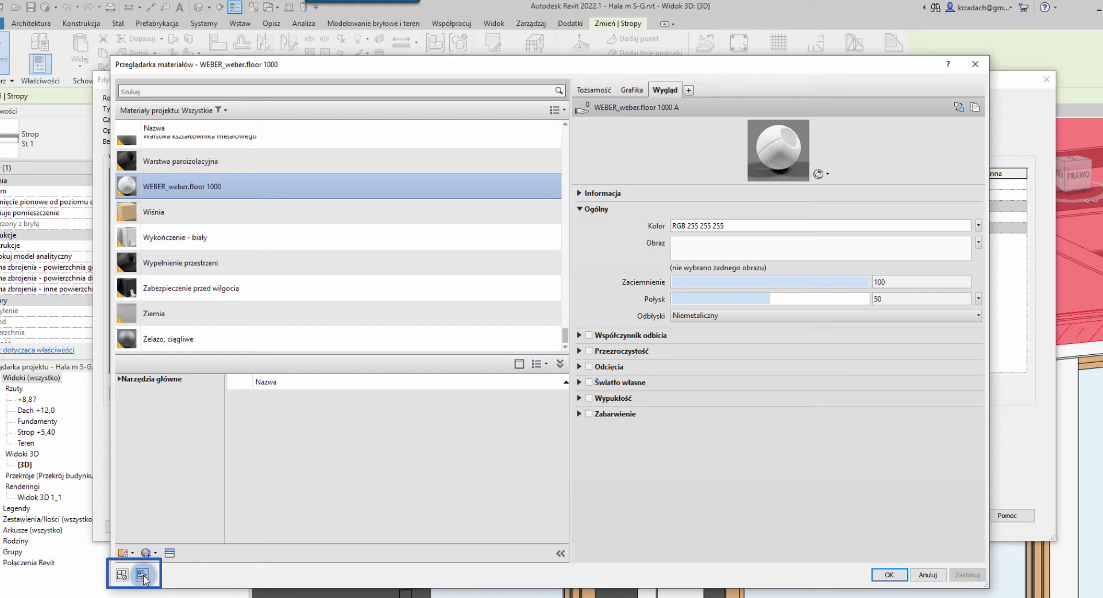
{"action": "left_click", "coordinate": [142, 575]}
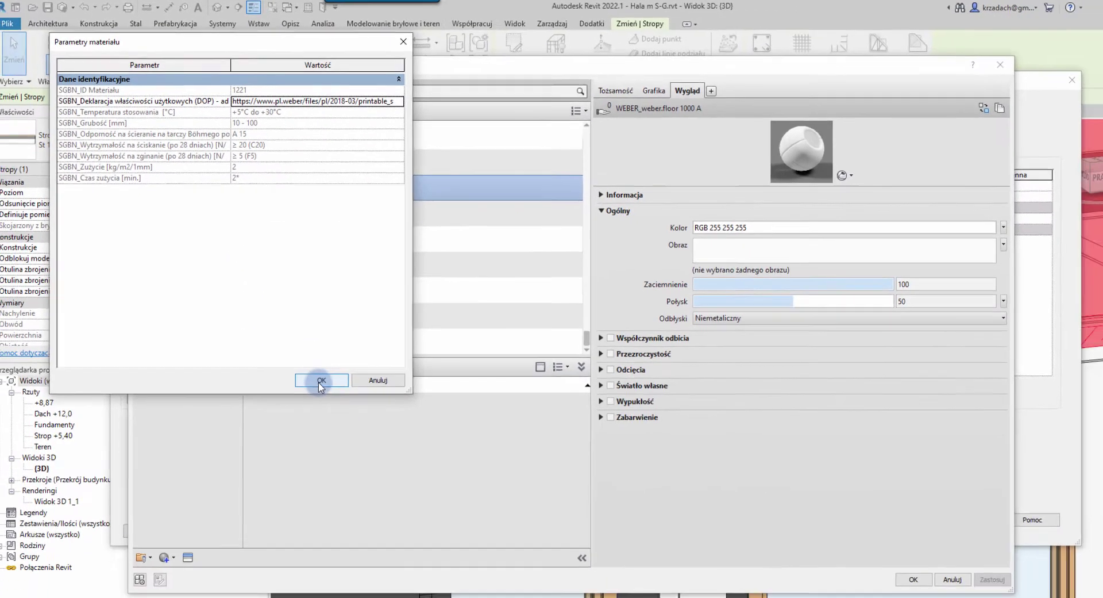
{"action": "left_click", "coordinate": [362, 451]}
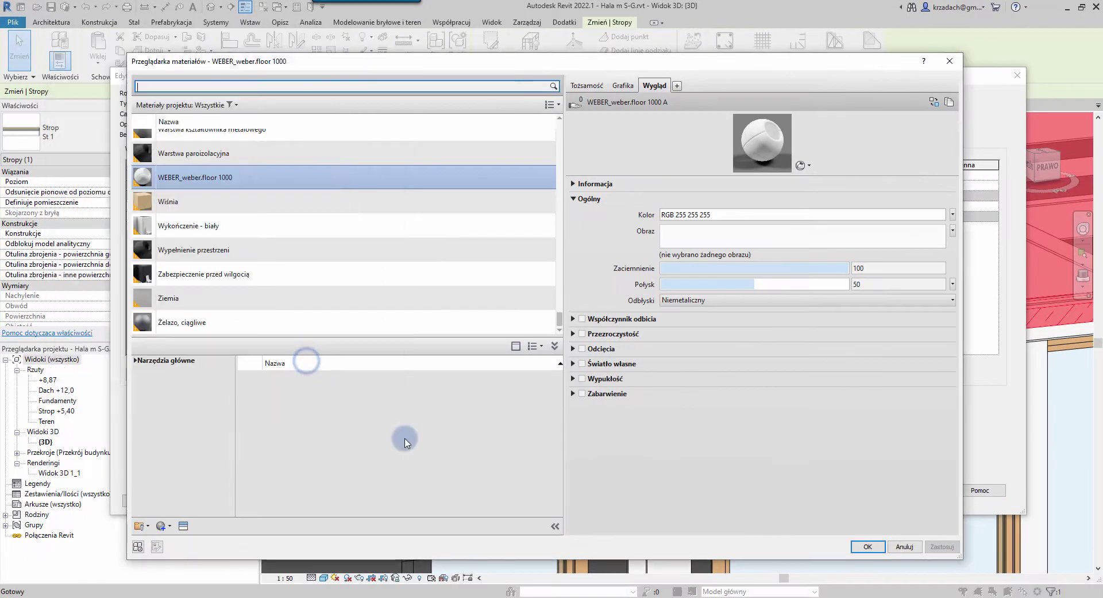
{"action": "left_click", "coordinate": [869, 546]}
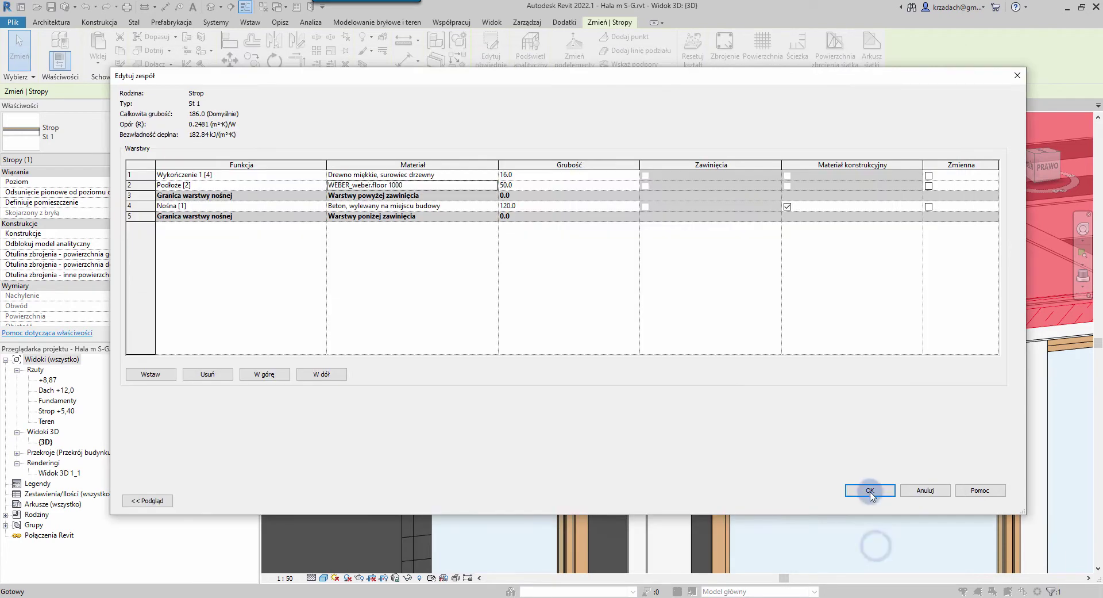
{"action": "left_click", "coordinate": [870, 490]}
Apply the St 1 type property changes and clear the slab selection.
{"action": "left_click", "coordinate": [878, 503]}
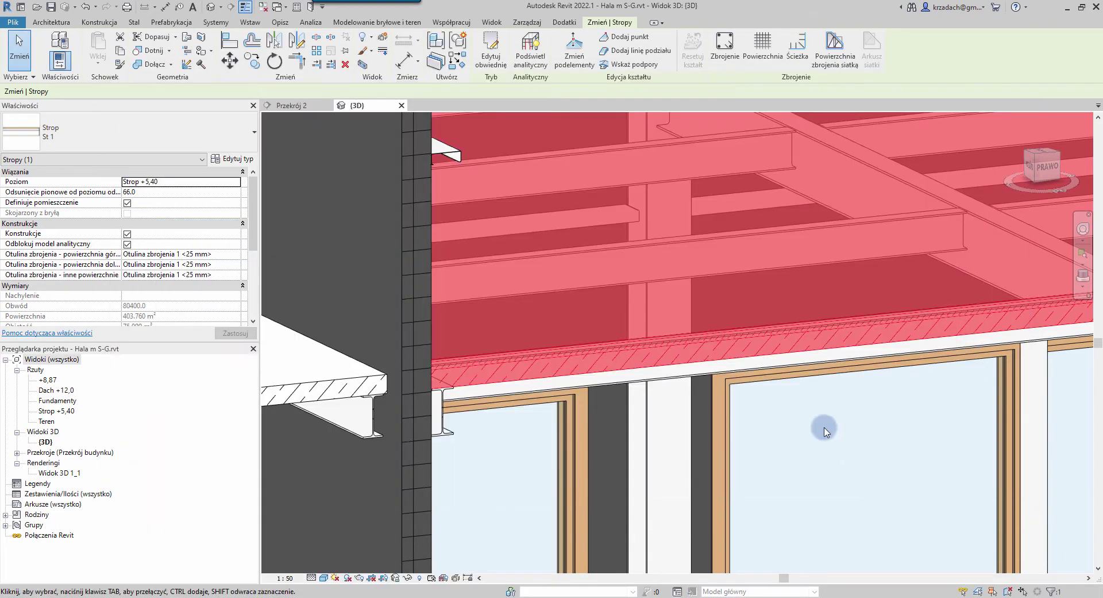
{"action": "key", "text": "Escape"}
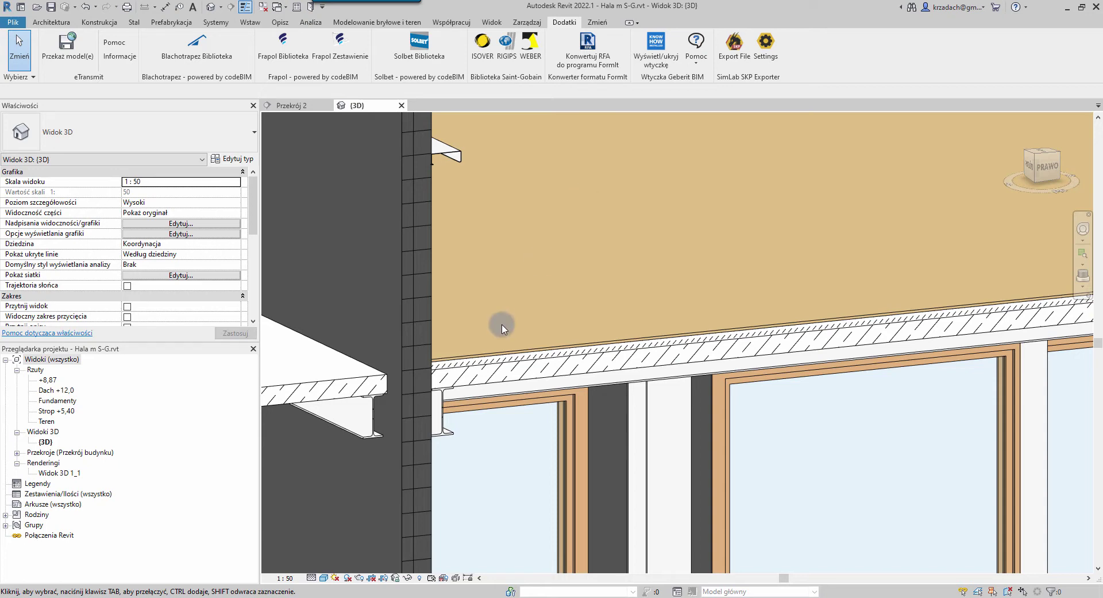
Select the building's front wall and open the Weber catalogue for it.
{"action": "middle_click", "coordinate": [732, 523]}
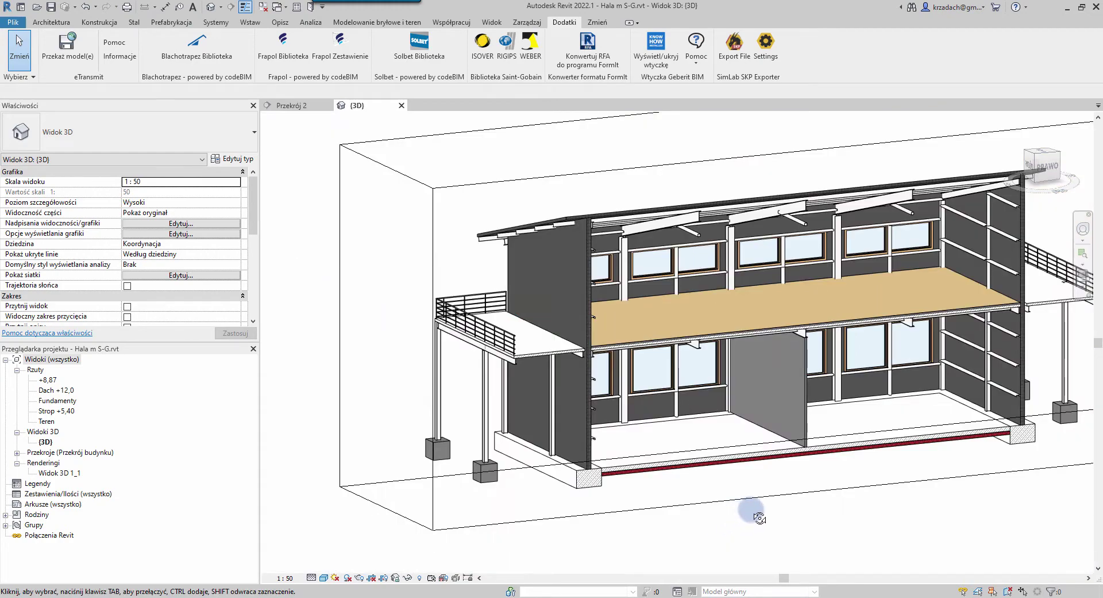
{"action": "middle_click_drag", "start_coordinate": [739, 512], "coordinate": [985, 505], "text": "shift"}
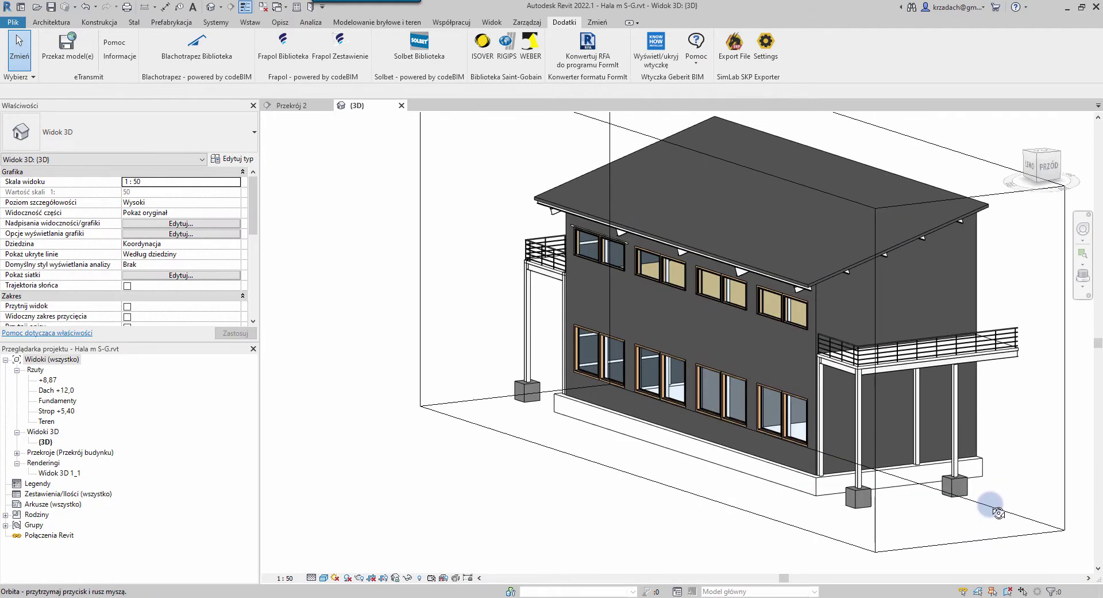
{"action": "left_click", "coordinate": [749, 327]}
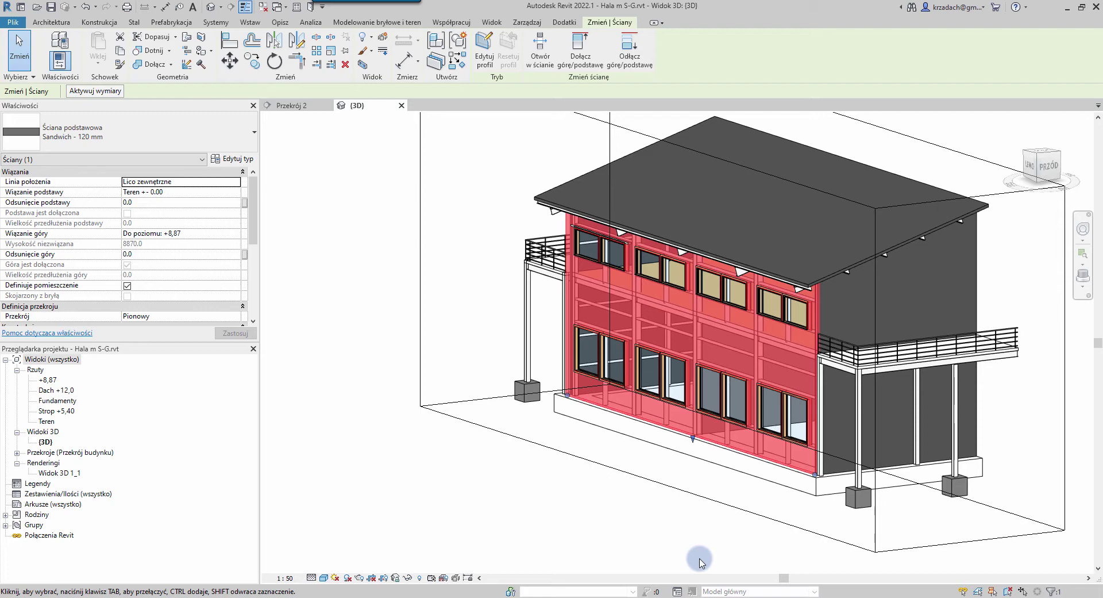
{"action": "left_click", "coordinate": [565, 22]}
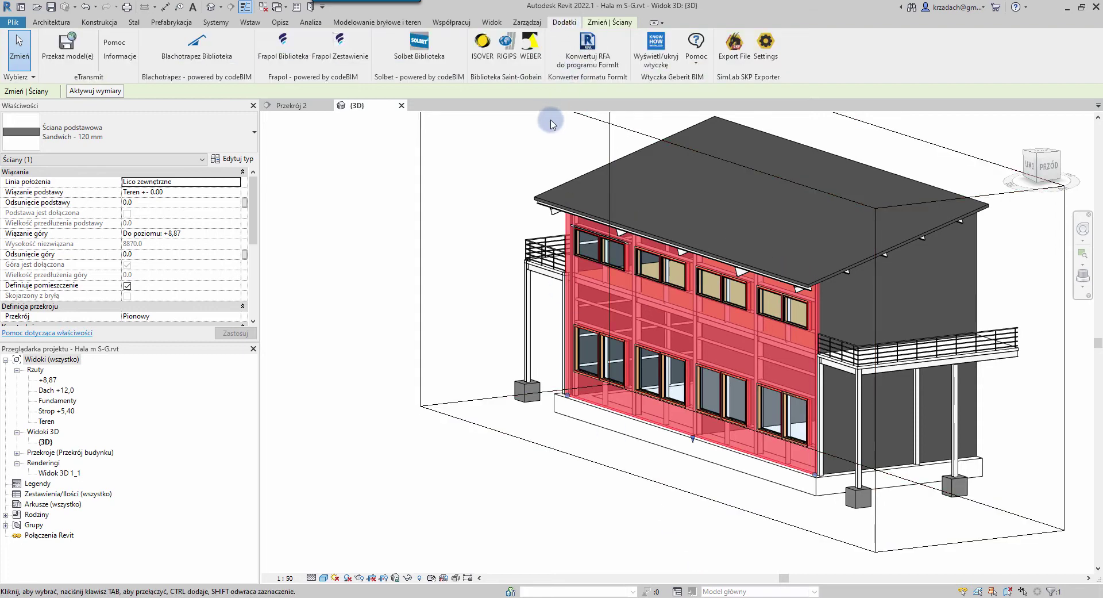
{"action": "left_click", "coordinate": [529, 45]}
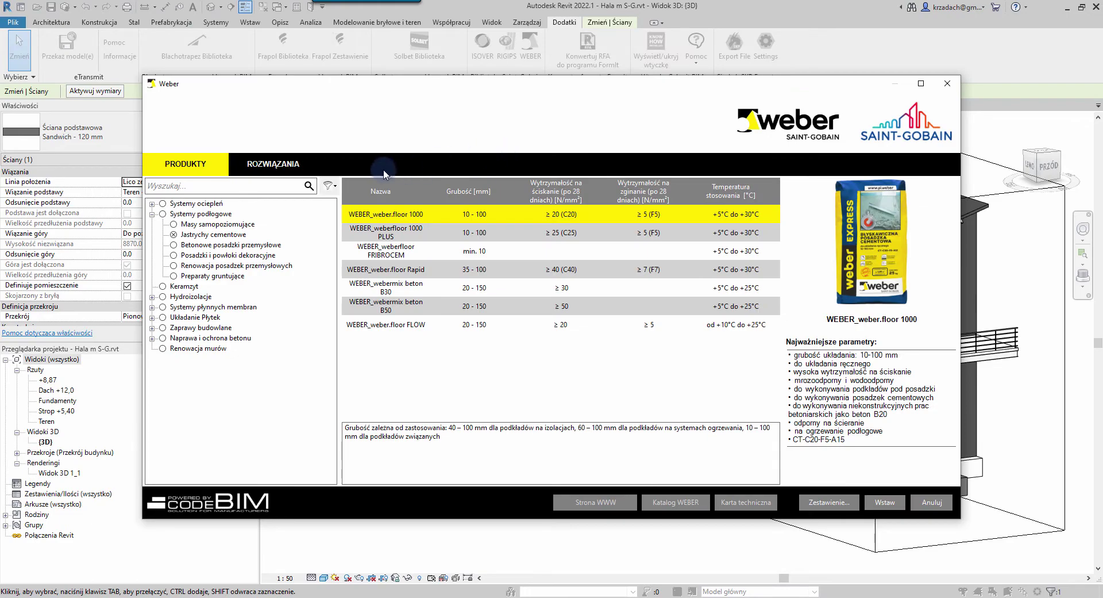
Insert the Systemy ociepleń > Na styropianie – weber.therm DECOR smooth-finish solution onto the wall.
{"action": "left_click", "coordinate": [268, 164]}
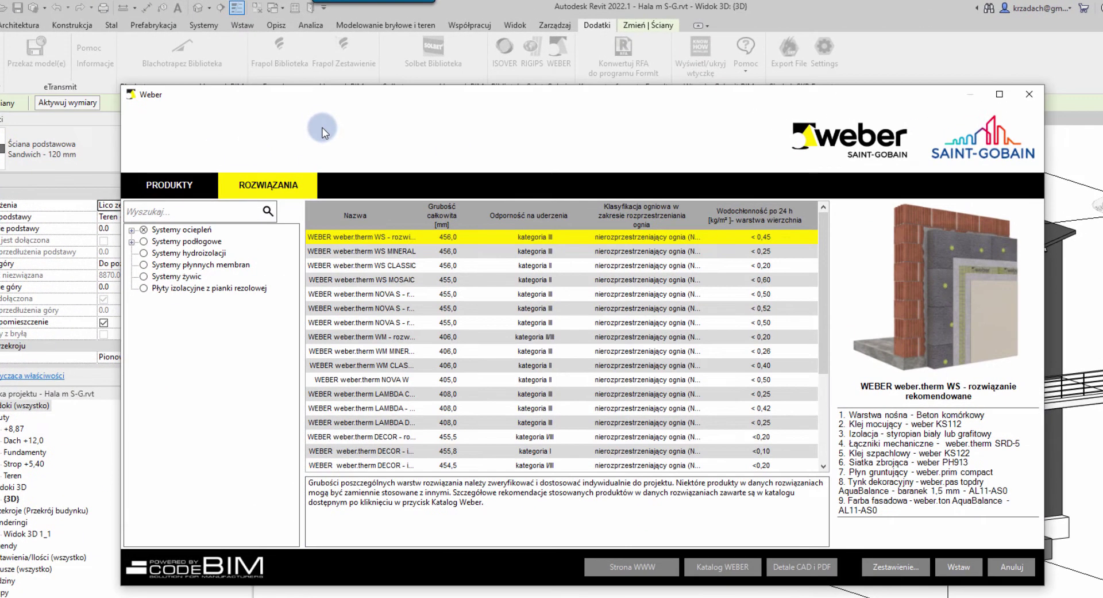
{"action": "left_click", "coordinate": [132, 230]}
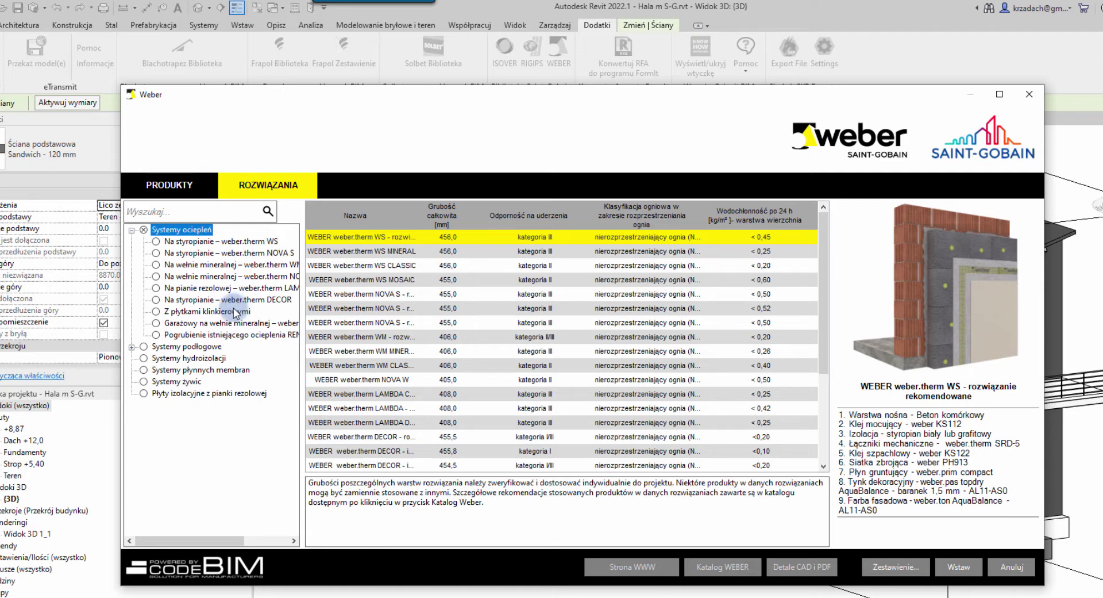
{"action": "left_click", "coordinate": [256, 299]}
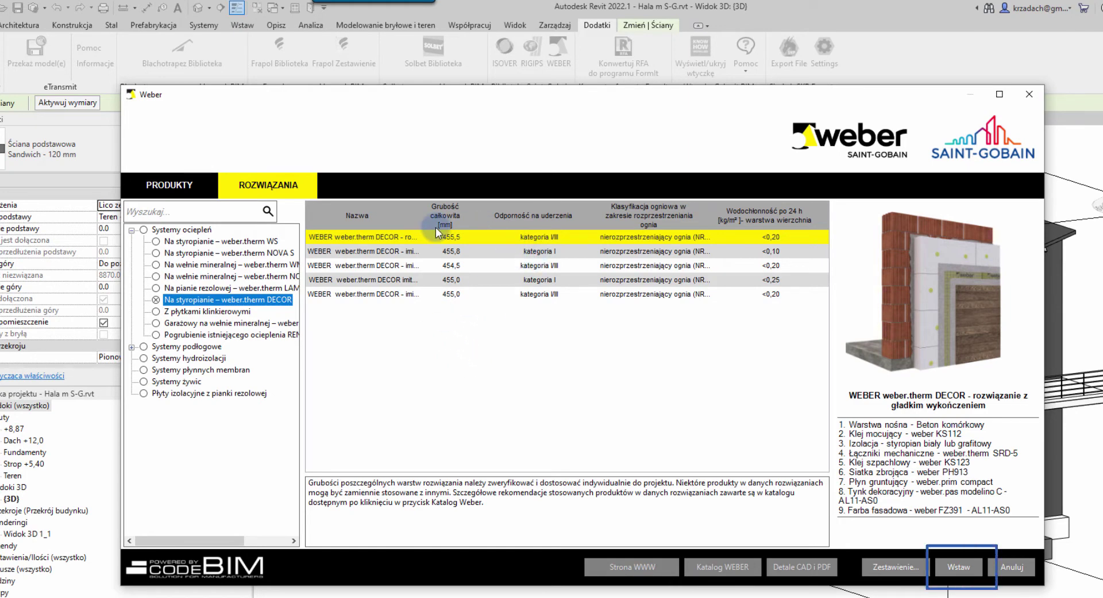
{"action": "left_click", "coordinate": [958, 566]}
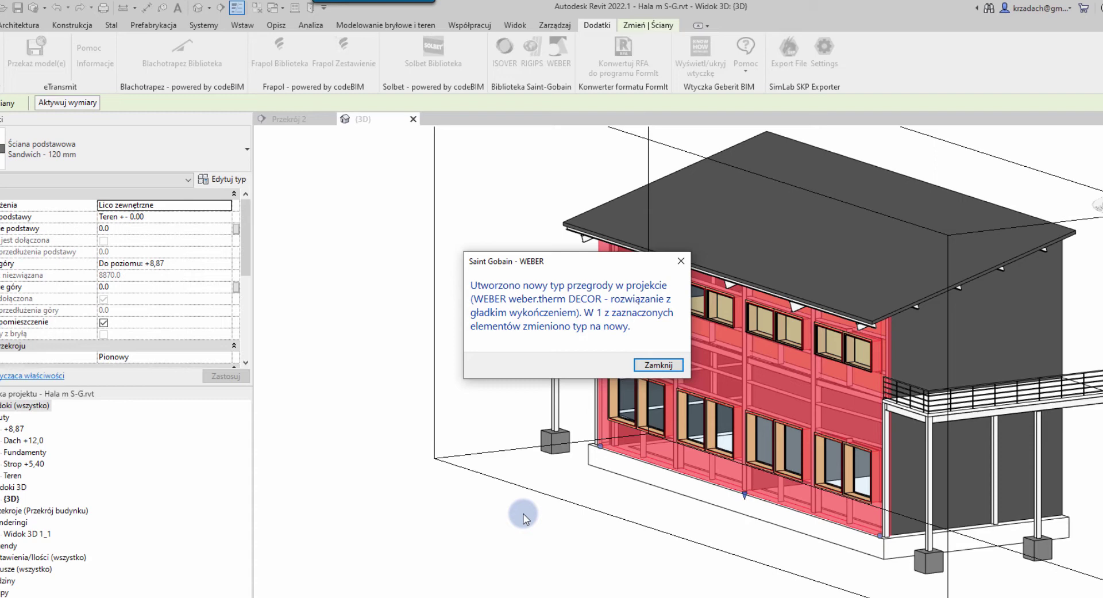
Close the new wall type notice and select the left wall in the Teren floor plan.
{"action": "left_click", "coordinate": [659, 365]}
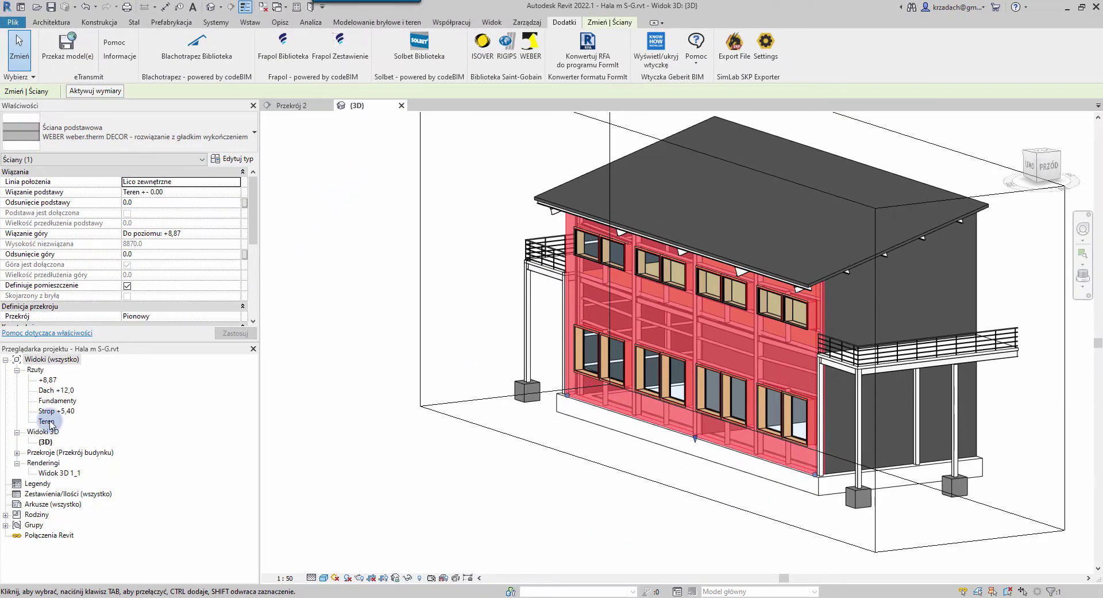
{"action": "double_click", "coordinate": [48, 421]}
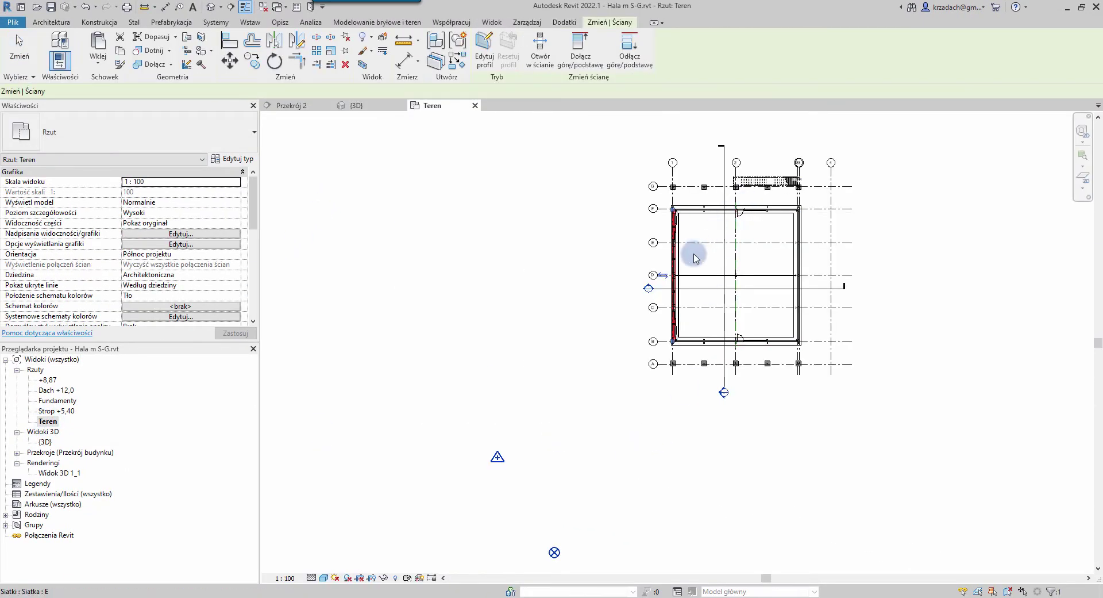
{"action": "left_click", "coordinate": [675, 253]}
Zoom into the wall corner to inspect the DECOR insulation layers, then return to 3D.
{"action": "scroll", "coordinate": [687, 204], "scroll_direction": "up", "scroll_amount": 2}
{"action": "scroll", "coordinate": [663, 179], "scroll_direction": "up", "scroll_amount": 2}
{"action": "scroll", "coordinate": [670, 169], "scroll_direction": "up", "scroll_amount": 2}
{"action": "scroll", "coordinate": [651, 170], "scroll_direction": "up", "scroll_amount": 2}
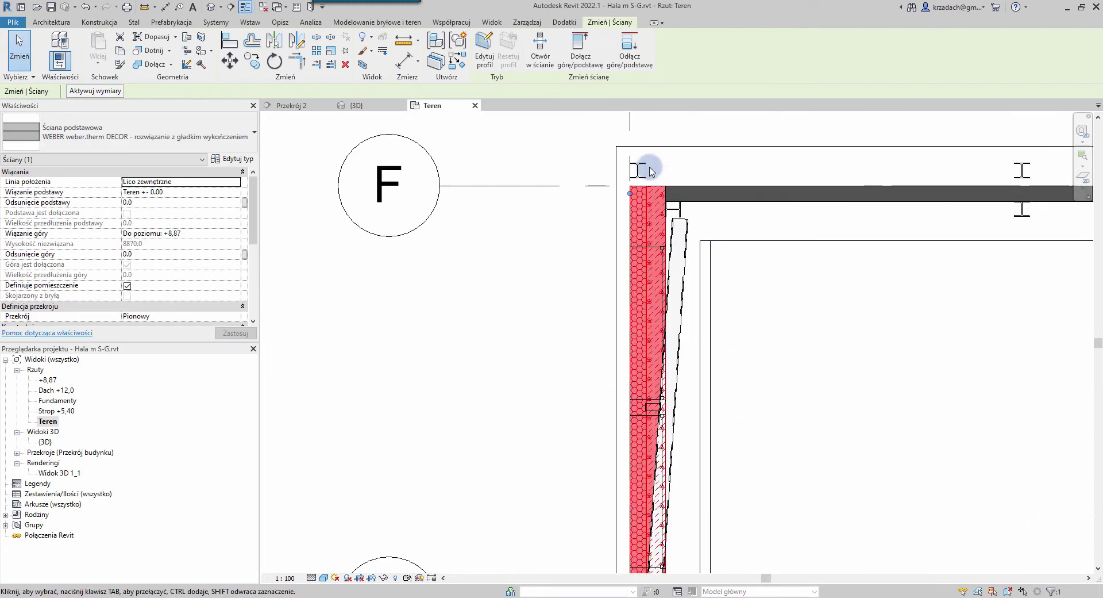
{"action": "left_click", "coordinate": [574, 161]}
{"action": "scroll", "coordinate": [677, 167], "scroll_direction": "up", "scroll_amount": 5}
{"action": "scroll", "coordinate": [682, 179], "scroll_direction": "up", "scroll_amount": 1}
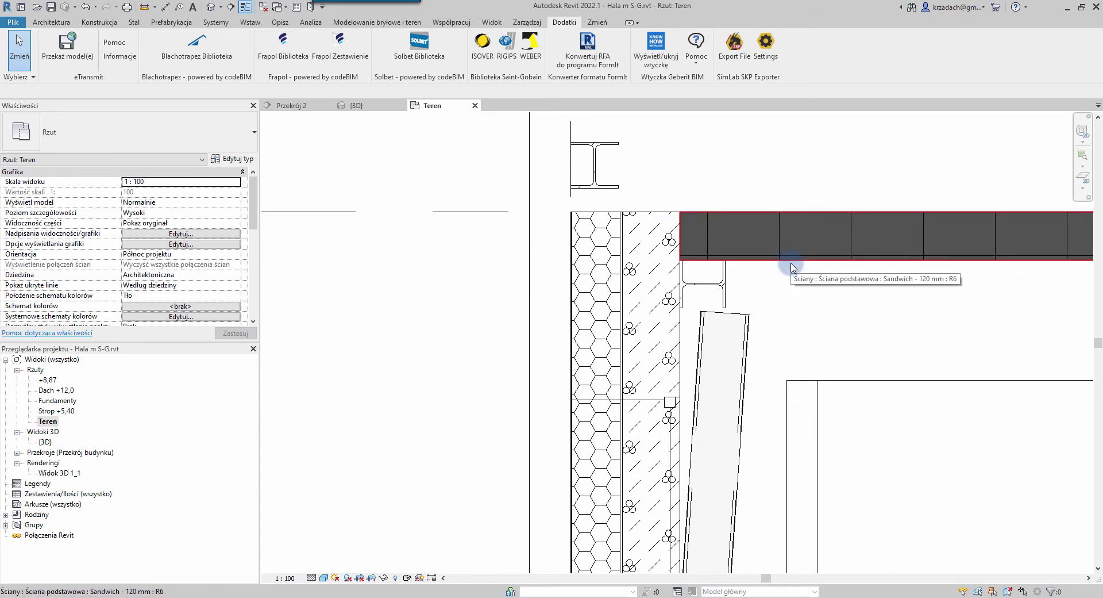
{"action": "left_click", "coordinate": [357, 105]}
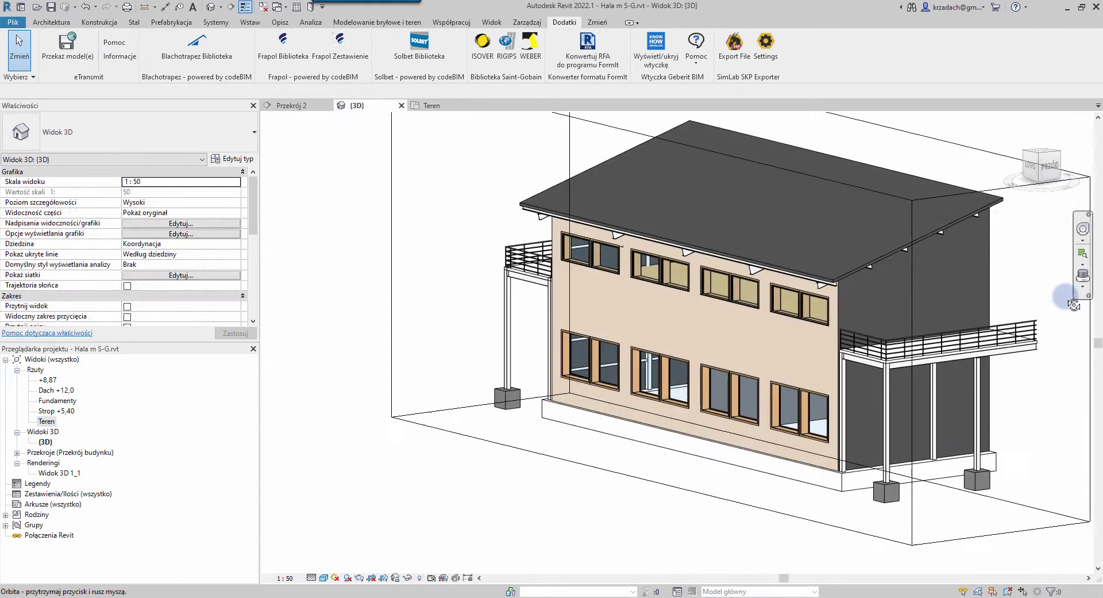
Orbit toward the balcony side and zoom in close on the first-floor balcony slab.
{"action": "mouse_move", "coordinate": [1074, 305]}
{"action": "left_mouse_down"}
{"action": "mouse_move", "coordinate": [814, 347]}
{"action": "mouse_move", "coordinate": [540, 359]}
{"action": "left_mouse_up"}
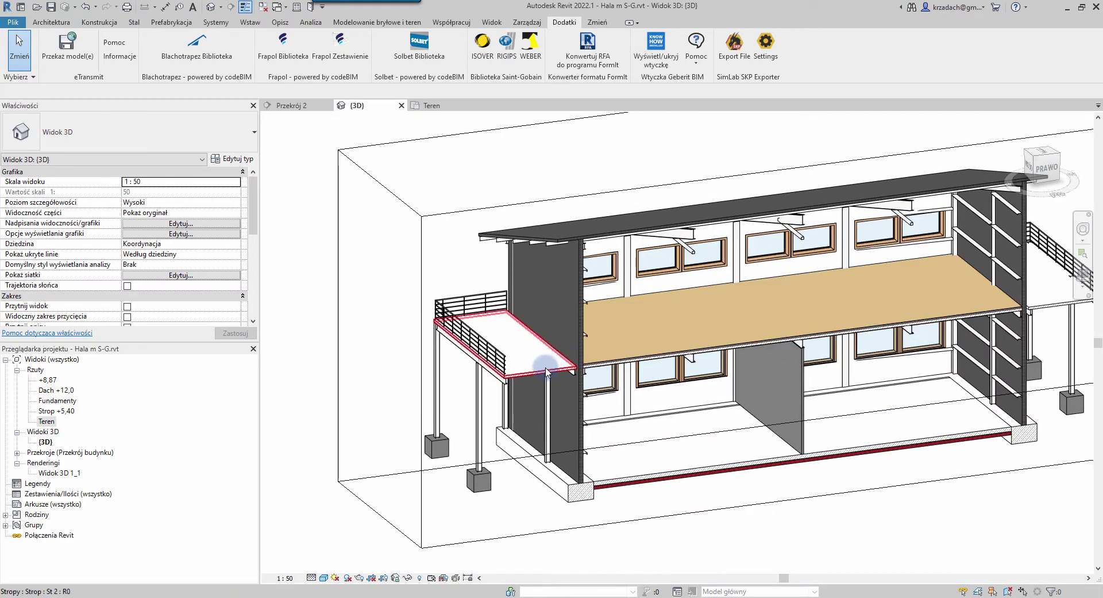
{"action": "scroll", "coordinate": [546, 371], "scroll_direction": "up", "scroll_amount": 5}
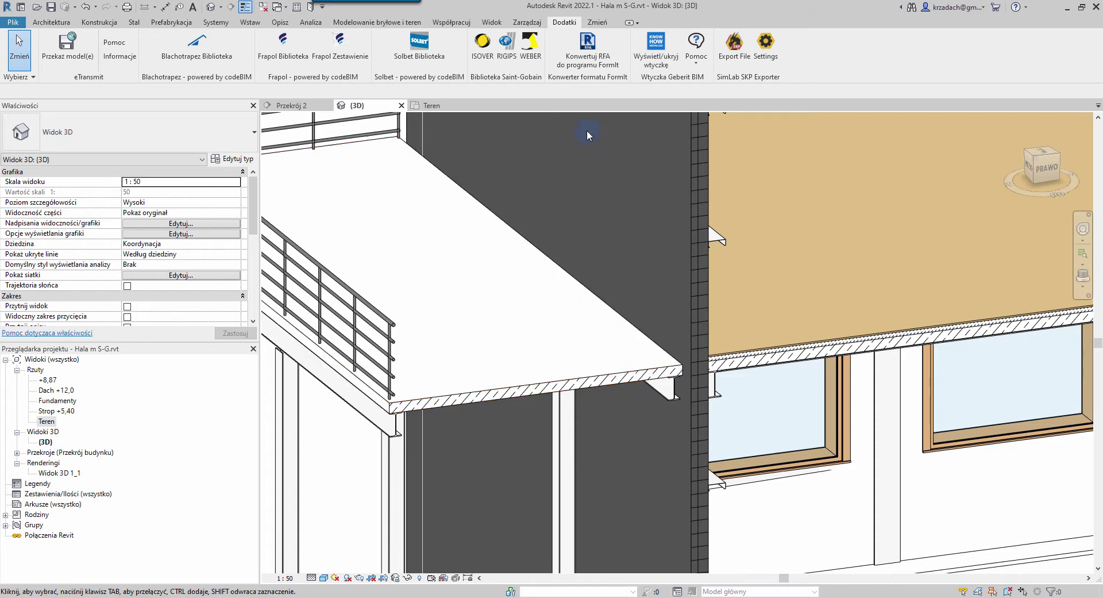
{"action": "left_click", "coordinate": [578, 332]}
Paste a copy of the balcony slab aligned to the same place, with Height Offset From Level 10cm.
{"action": "left_click", "coordinate": [601, 373]}
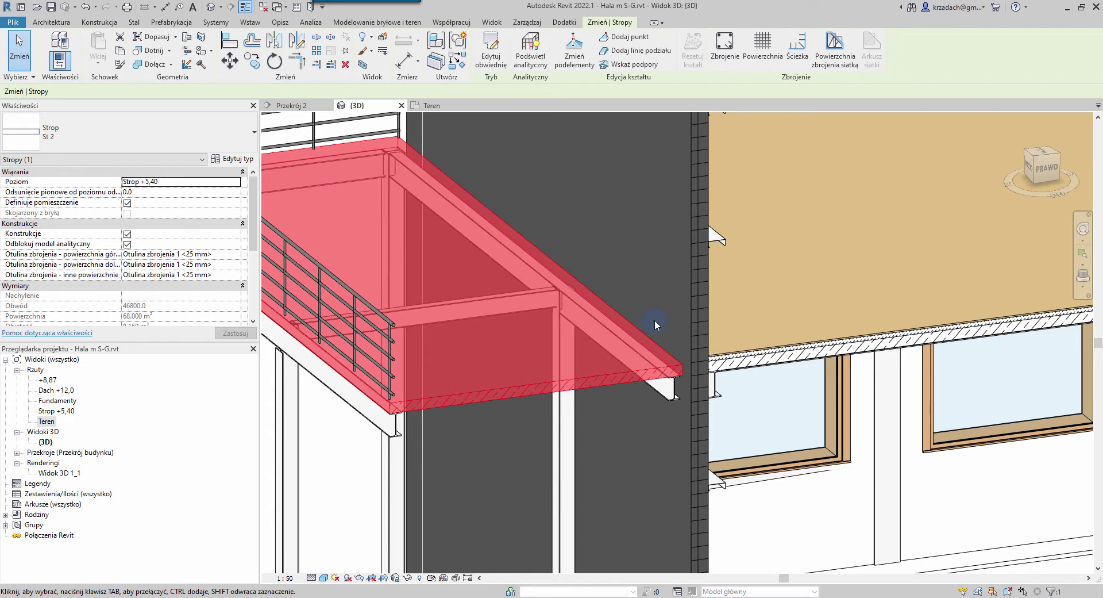
{"action": "key", "text": "ctrl+c"}
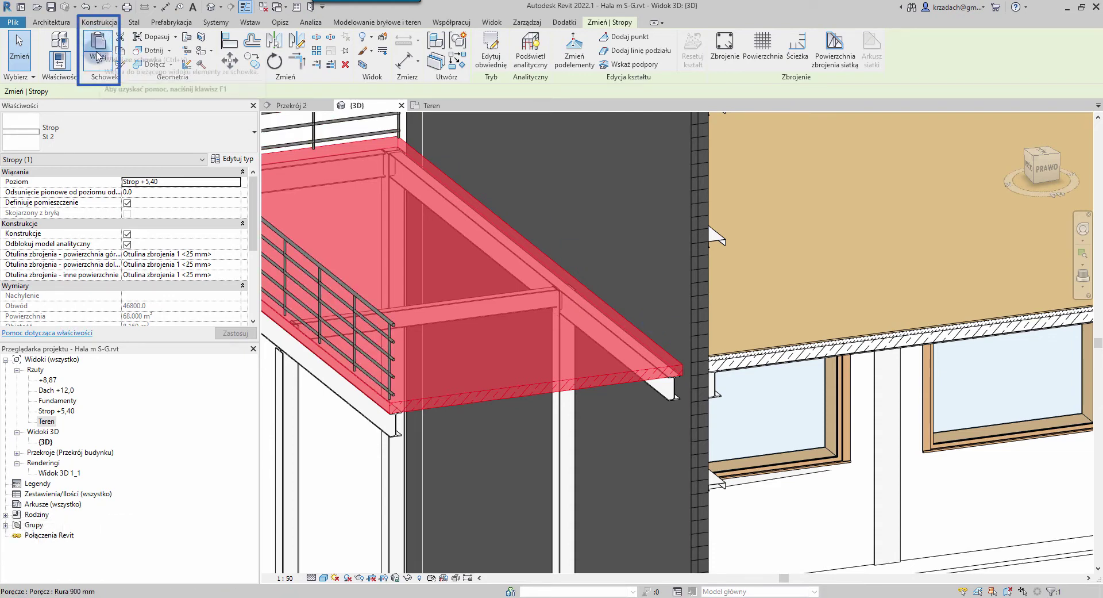
{"action": "left_click", "coordinate": [100, 63]}
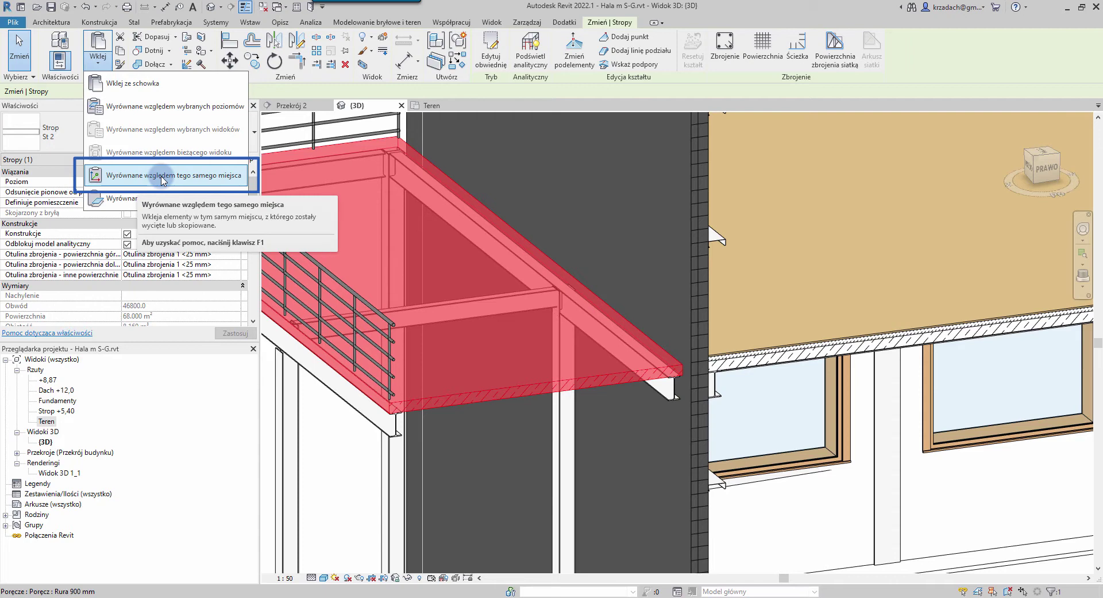
{"action": "left_click", "coordinate": [164, 181]}
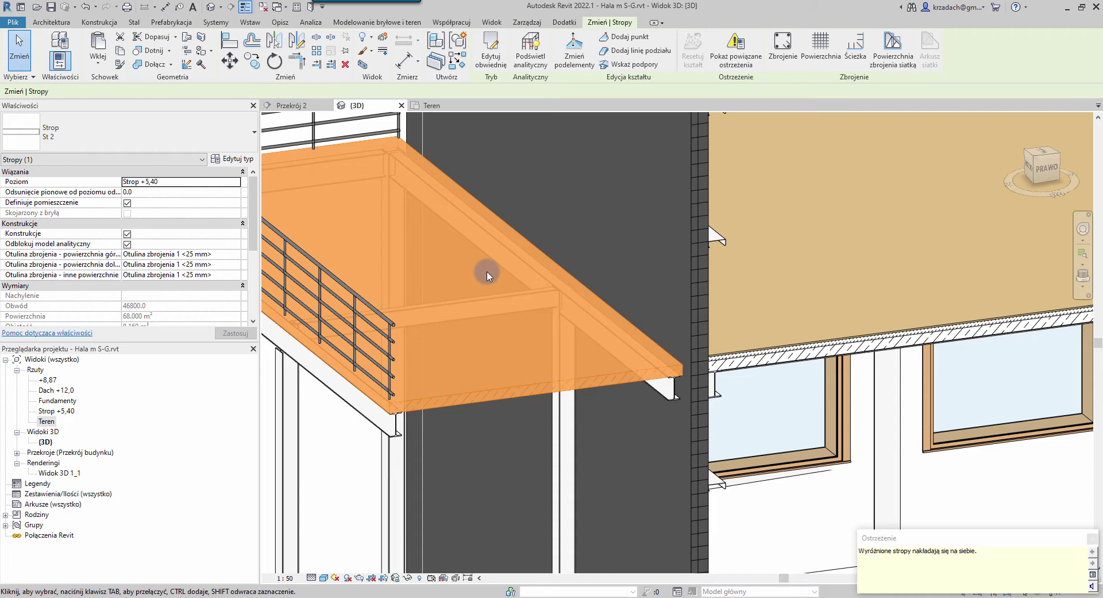
{"action": "left_click", "coordinate": [161, 193]}
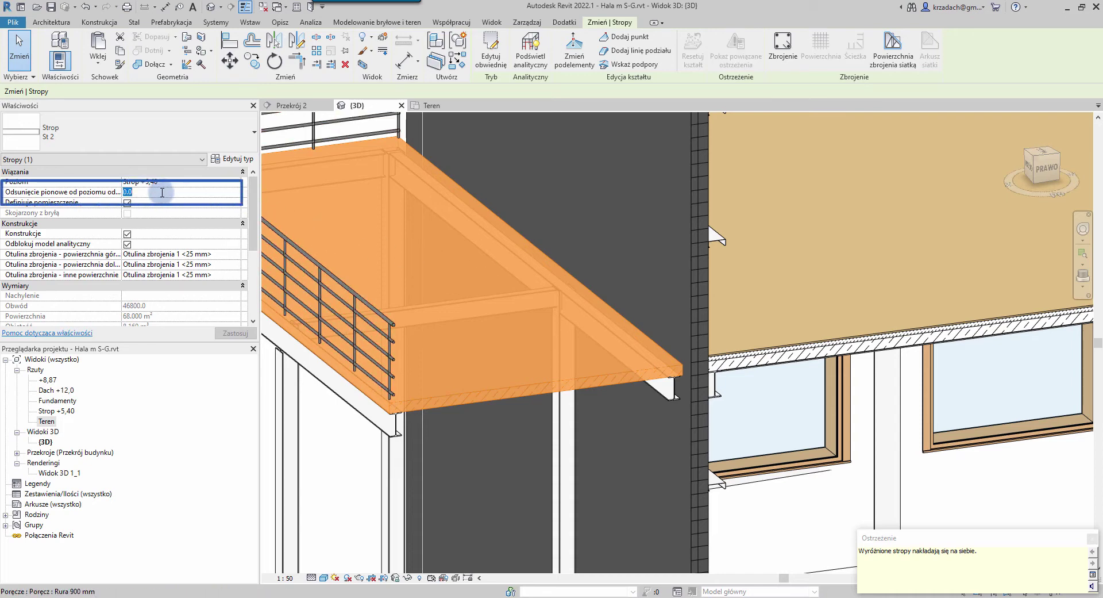
{"action": "type", "text": "1"}
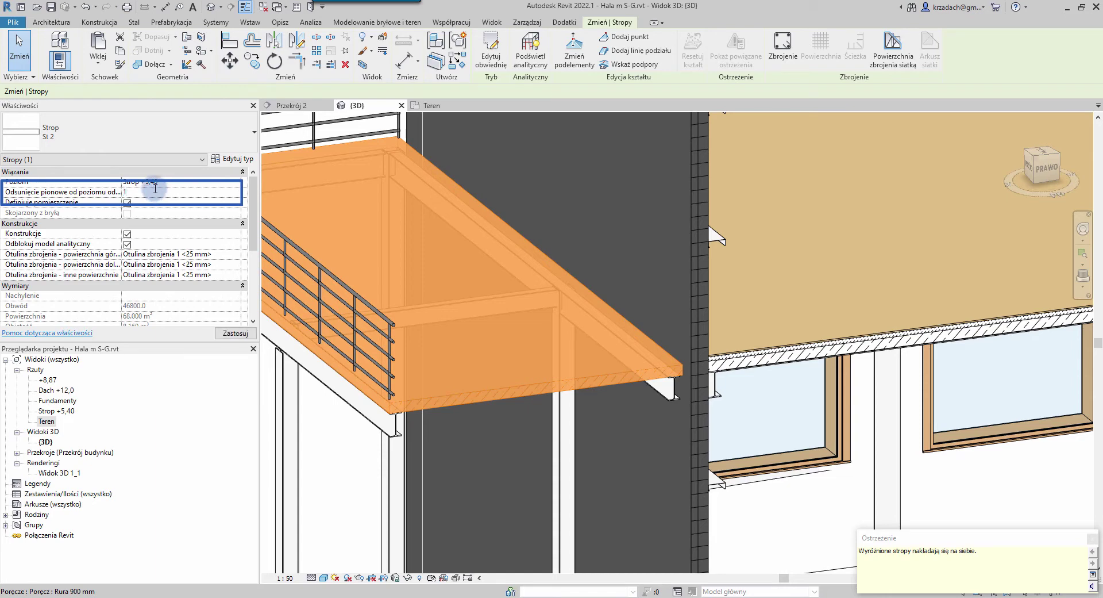
{"action": "type", "text": "0c"}
{"action": "type", "text": "m"}
{"action": "key", "text": "Return"}
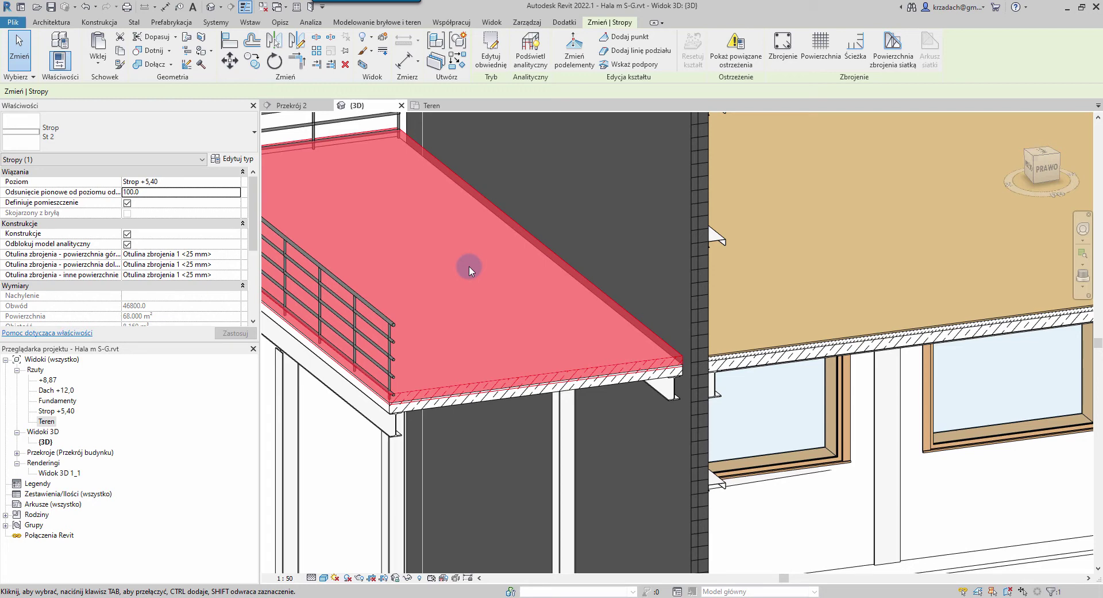
Assign the weber.dry balkon deco type from Weber's Systemy płynnych membran to the raised slab.
{"action": "left_click", "coordinate": [563, 23]}
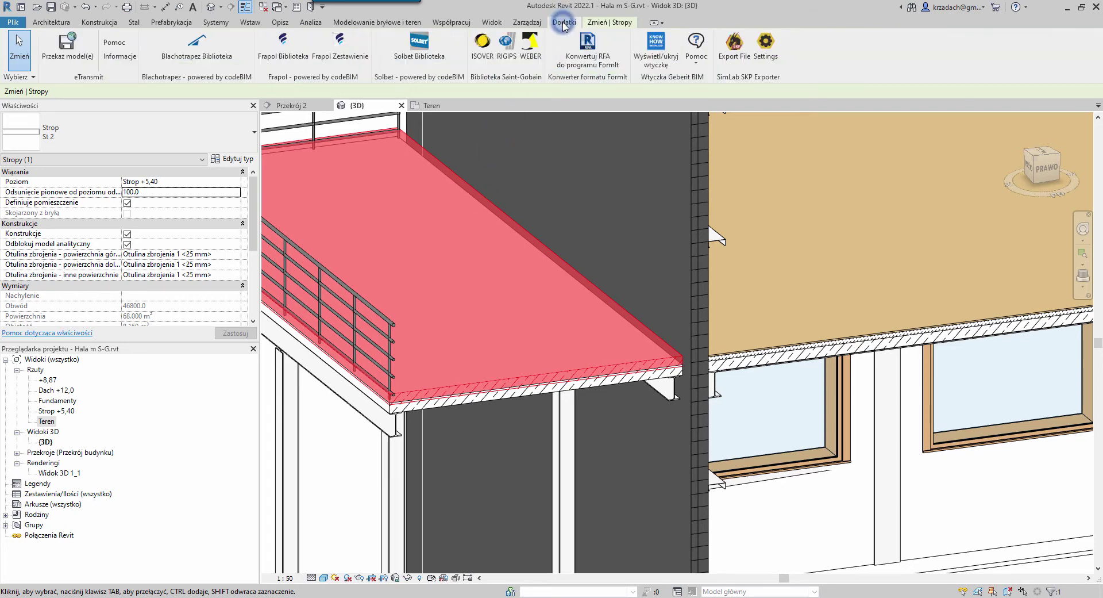
{"action": "left_click", "coordinate": [530, 46]}
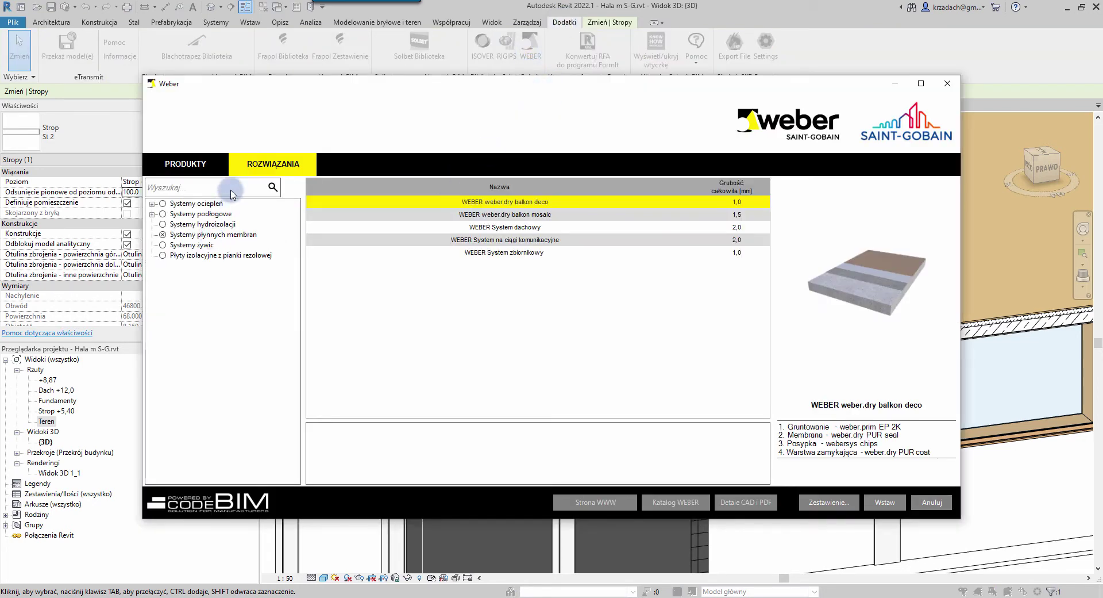
{"action": "left_click", "coordinate": [217, 236]}
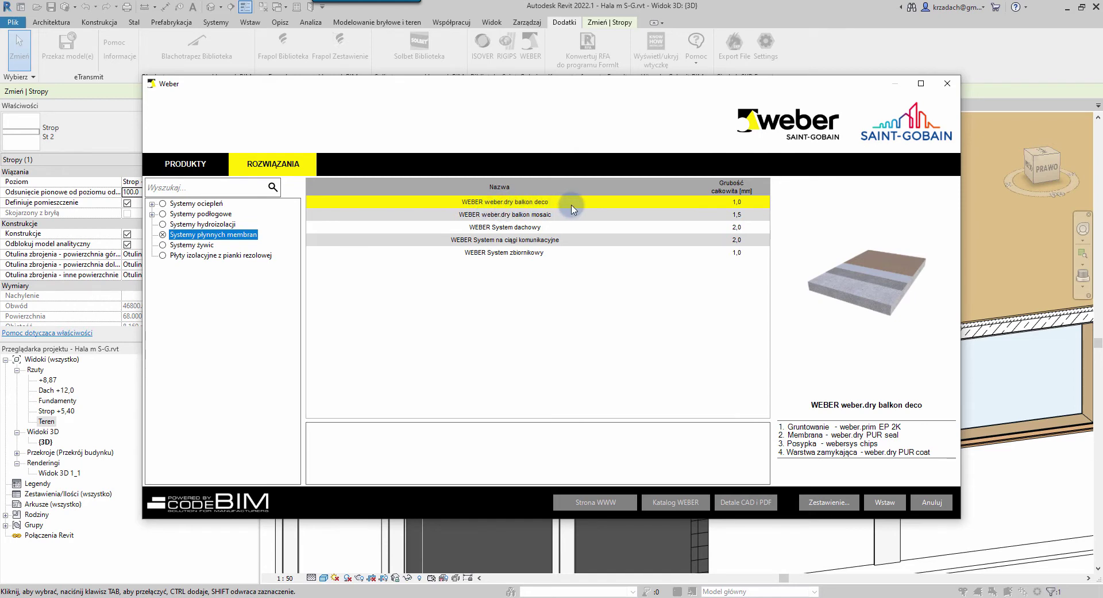
{"action": "left_click", "coordinate": [885, 502]}
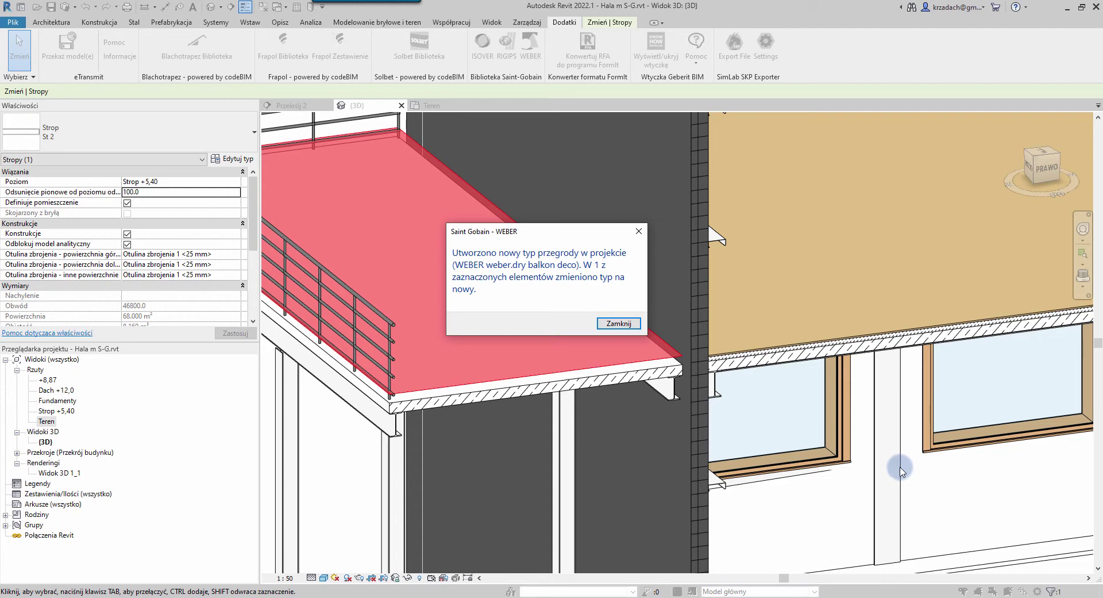
{"action": "left_click", "coordinate": [619, 323]}
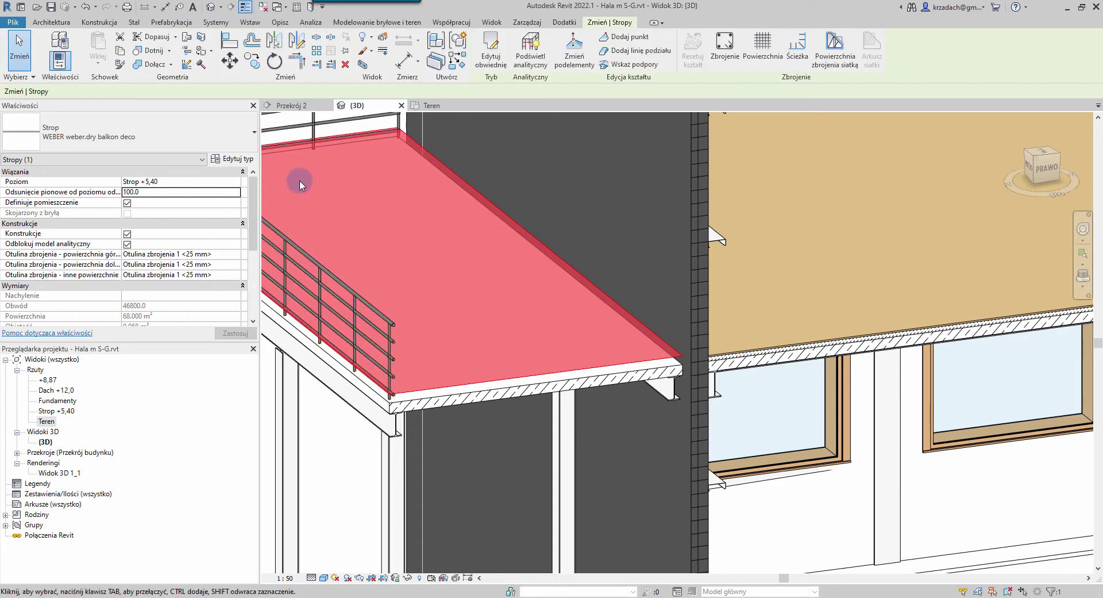
Open the Przekrój 2 section and zoom in on the two balcony slabs.
{"action": "left_click", "coordinate": [293, 106]}
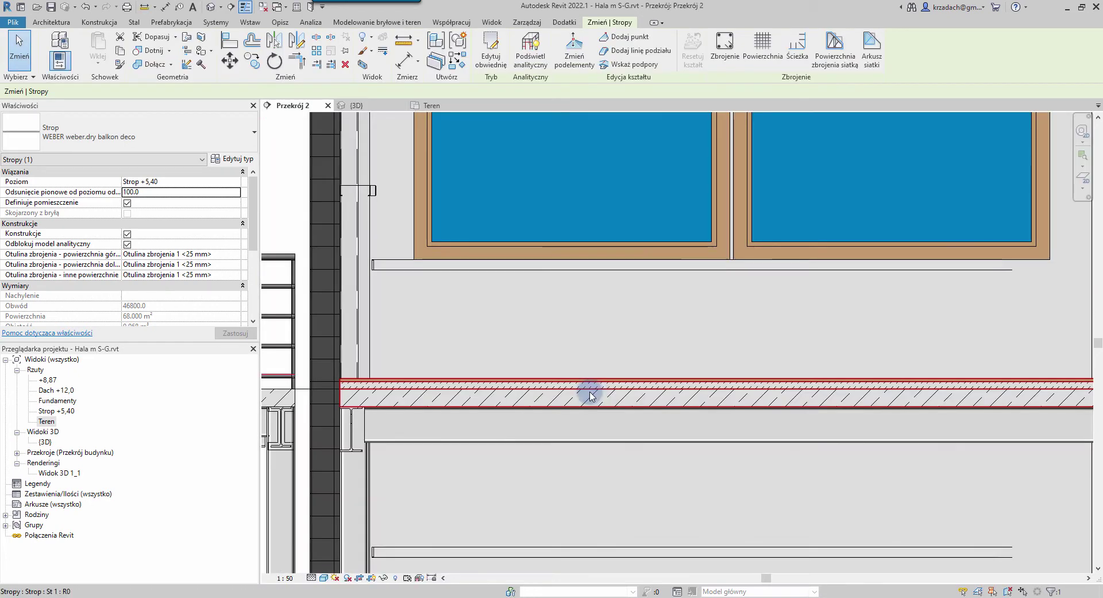
{"action": "scroll", "coordinate": [729, 289], "scroll_direction": "down", "scroll_amount": 3}
{"action": "scroll", "coordinate": [728, 289], "scroll_direction": "down", "scroll_amount": 2}
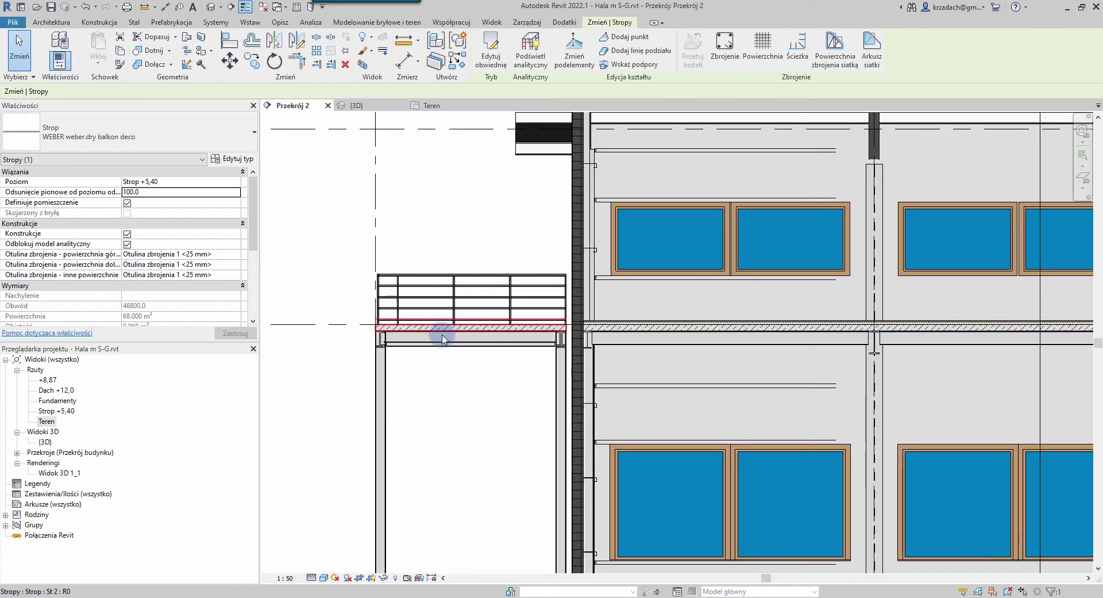
{"action": "scroll", "coordinate": [369, 331], "scroll_direction": "up", "scroll_amount": 3}
{"action": "scroll", "coordinate": [370, 330], "scroll_direction": "up", "scroll_amount": 3}
{"action": "scroll", "coordinate": [369, 315], "scroll_direction": "up", "scroll_amount": 3}
{"action": "scroll", "coordinate": [369, 313], "scroll_direction": "up", "scroll_amount": 2}
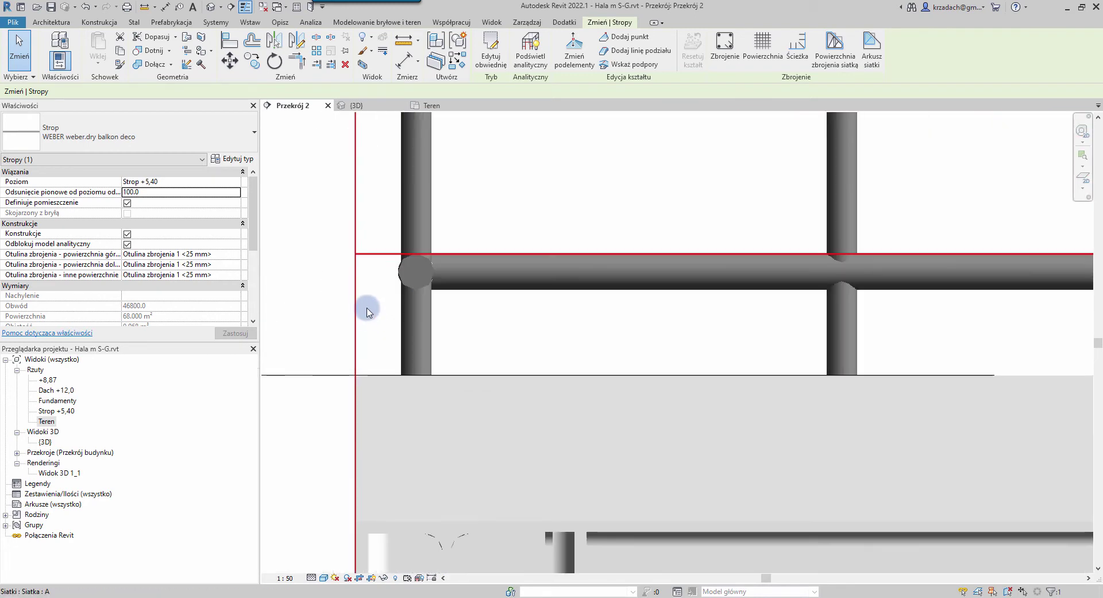
{"action": "scroll", "coordinate": [367, 308], "scroll_direction": "up", "scroll_amount": 1}
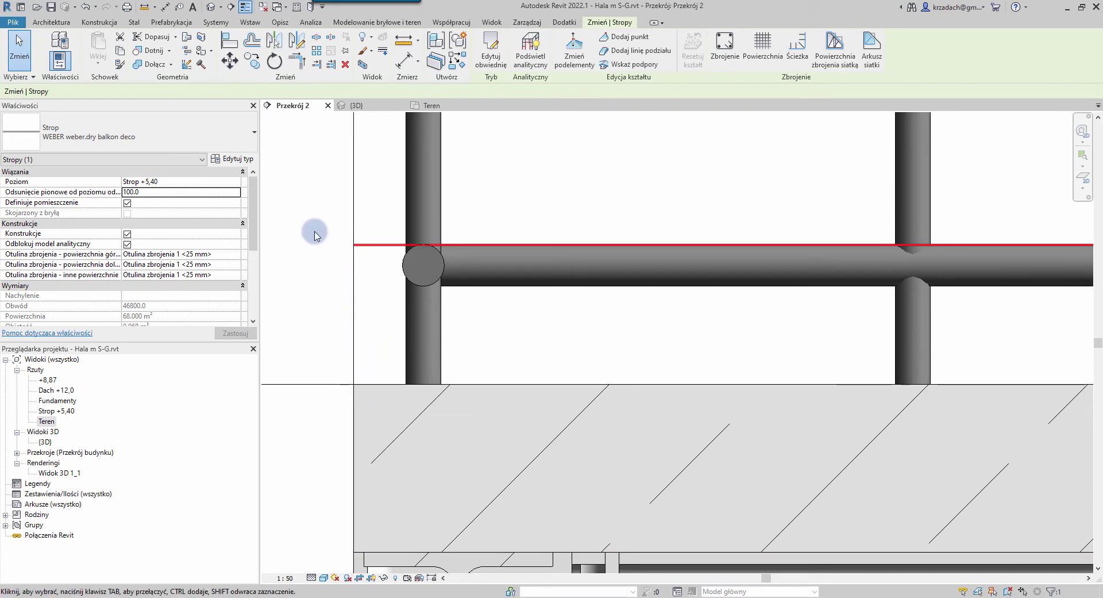
Move the balkon deco slab down from its top edge onto the original slab's top.
{"action": "left_click", "coordinate": [230, 62]}
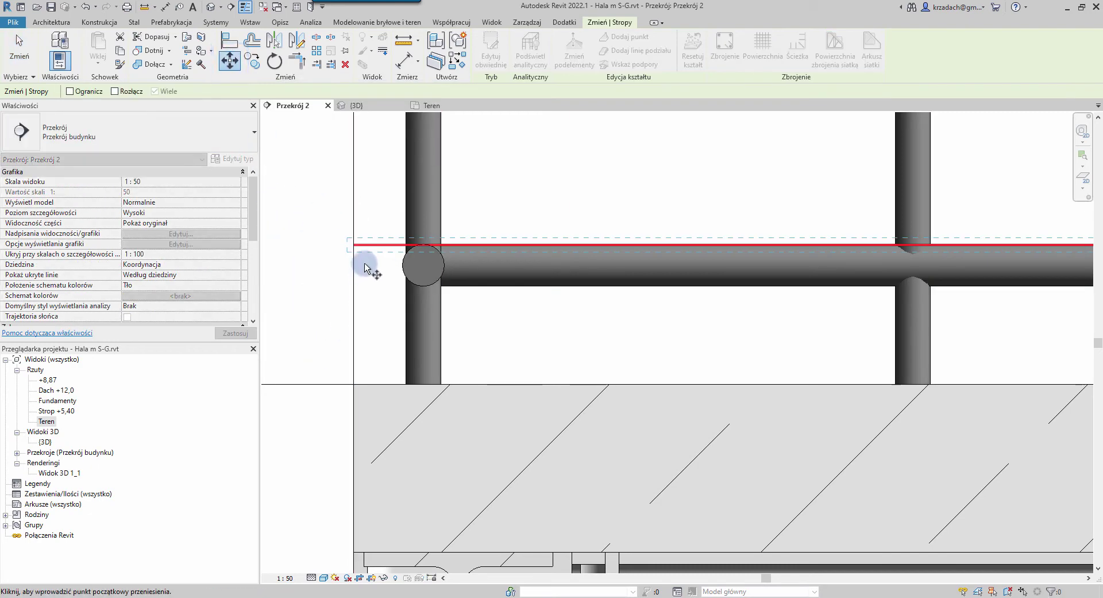
{"action": "scroll", "coordinate": [350, 258], "scroll_direction": "up", "scroll_amount": 5}
{"action": "left_click", "coordinate": [357, 188]}
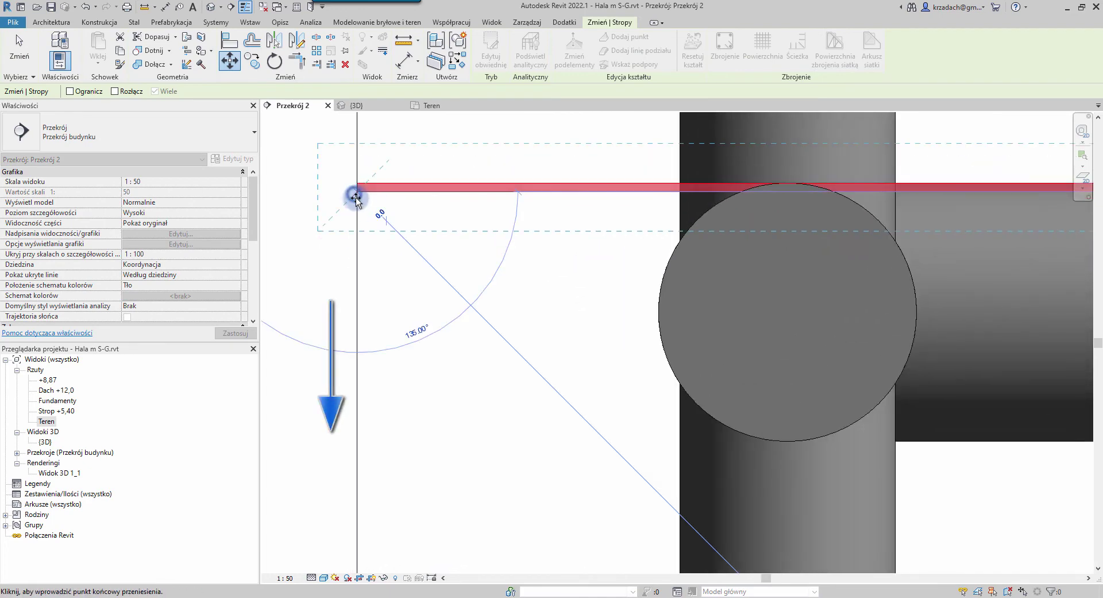
{"action": "scroll", "coordinate": [359, 215], "scroll_direction": "down", "scroll_amount": 2}
{"action": "scroll", "coordinate": [360, 218], "scroll_direction": "down", "scroll_amount": 2}
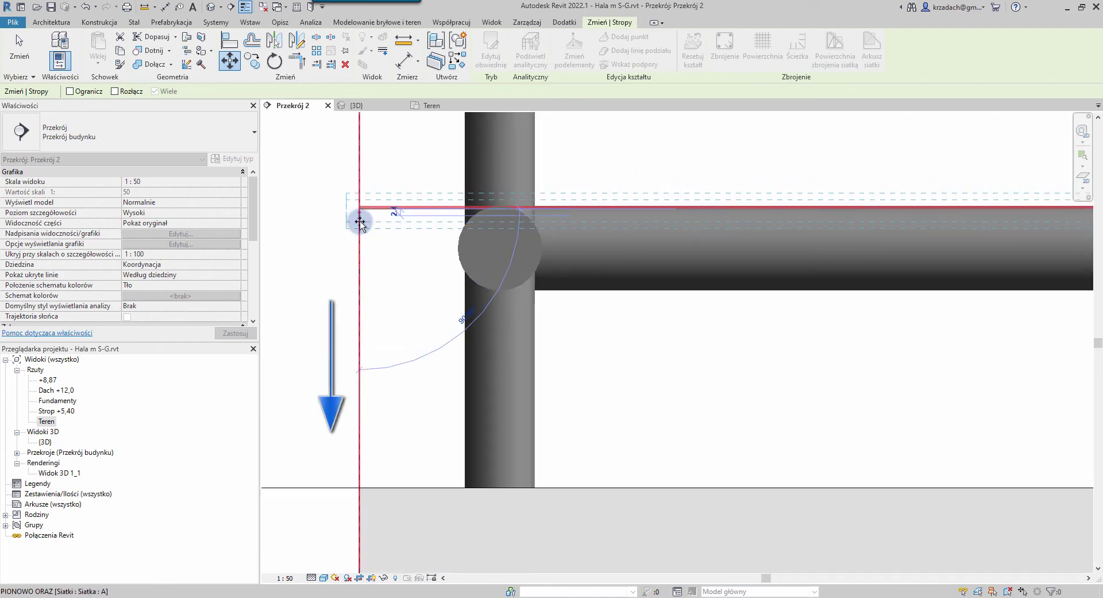
{"action": "left_click", "coordinate": [358, 486]}
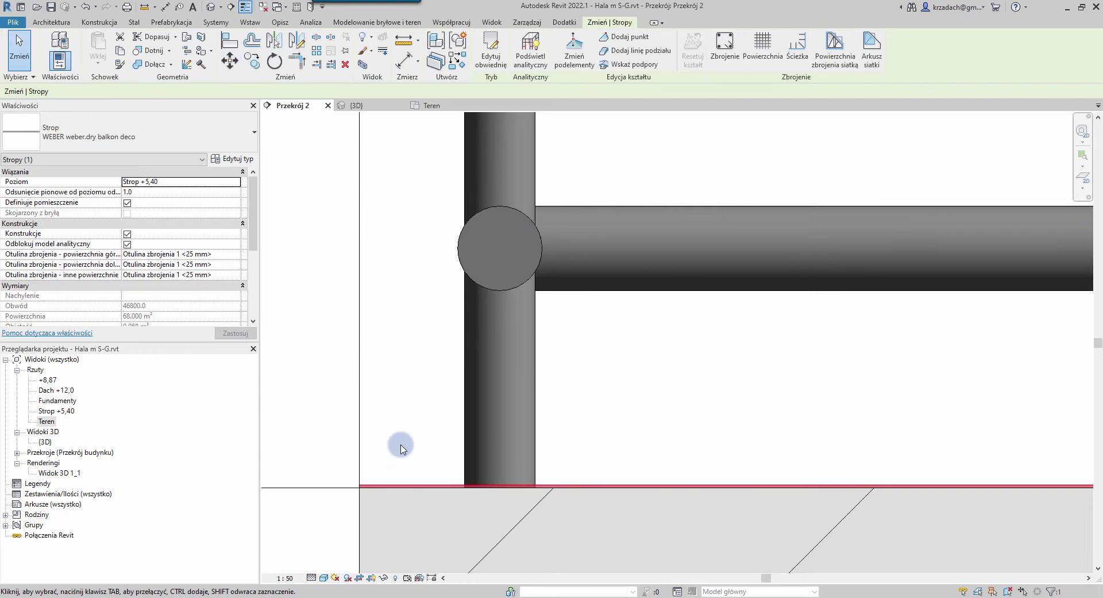
Deselect the slab, return to the {3D} view and zoom in on the model.
{"action": "left_click", "coordinate": [323, 399]}
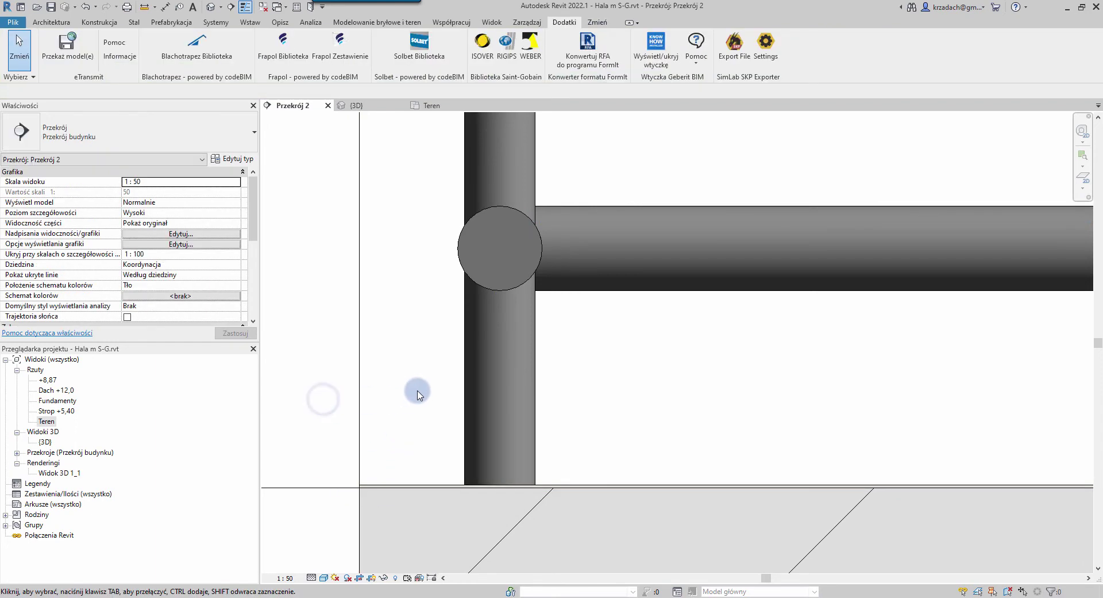
{"action": "left_click", "coordinate": [366, 106]}
{"action": "scroll", "coordinate": [389, 363], "scroll_direction": "up", "scroll_amount": 2}
{"action": "scroll", "coordinate": [380, 411], "scroll_direction": "up", "scroll_amount": 2}
{"action": "scroll", "coordinate": [389, 409], "scroll_direction": "up", "scroll_amount": 2}
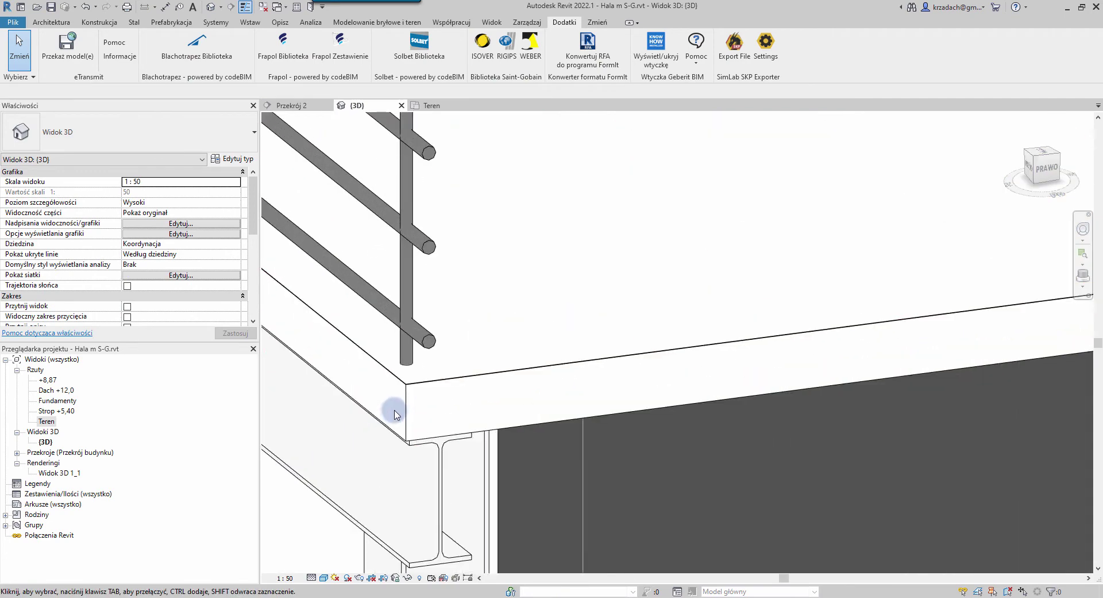
{"action": "scroll", "coordinate": [418, 378], "scroll_direction": "up", "scroll_amount": 2}
{"action": "scroll", "coordinate": [424, 350], "scroll_direction": "up", "scroll_amount": 2}
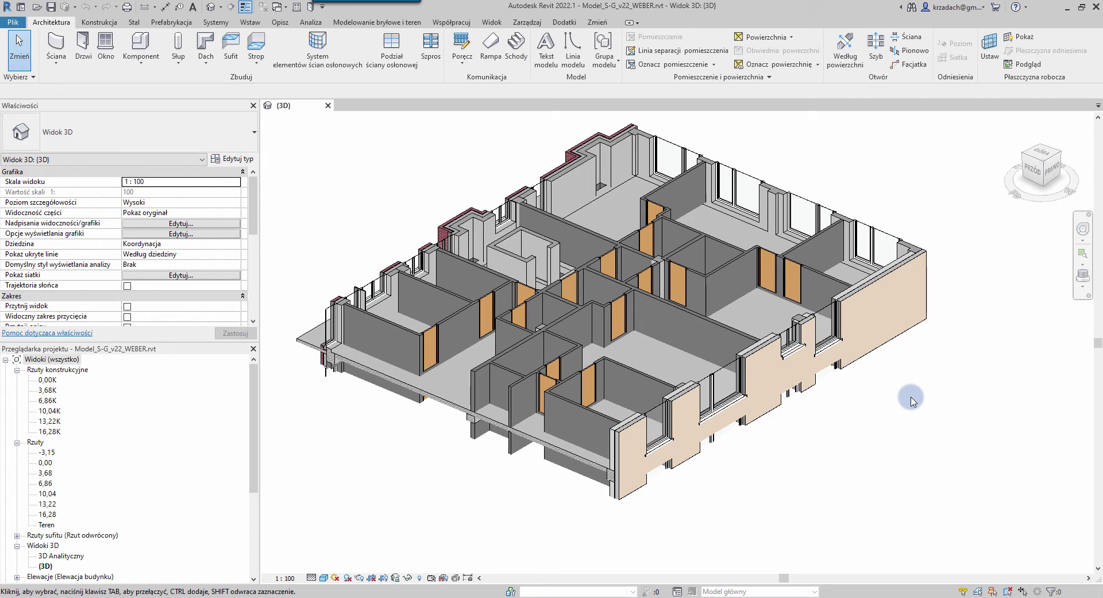
In the Weber PRODUKTY library, expand Systemy ociepleń > Farby to list its paint lines.
{"action": "left_click", "coordinate": [563, 23]}
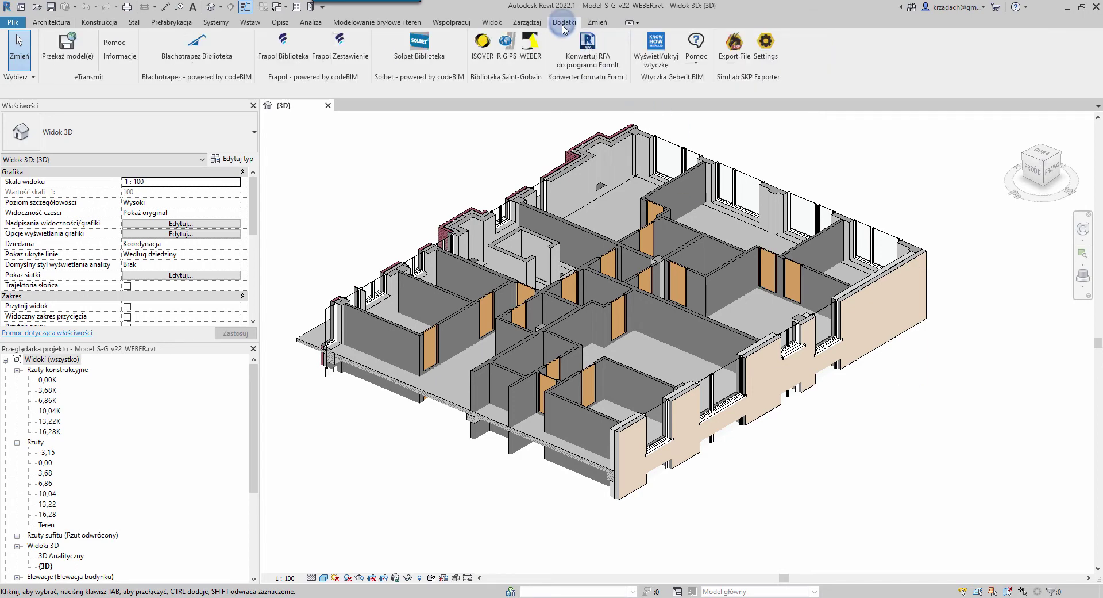
{"action": "left_click", "coordinate": [530, 49]}
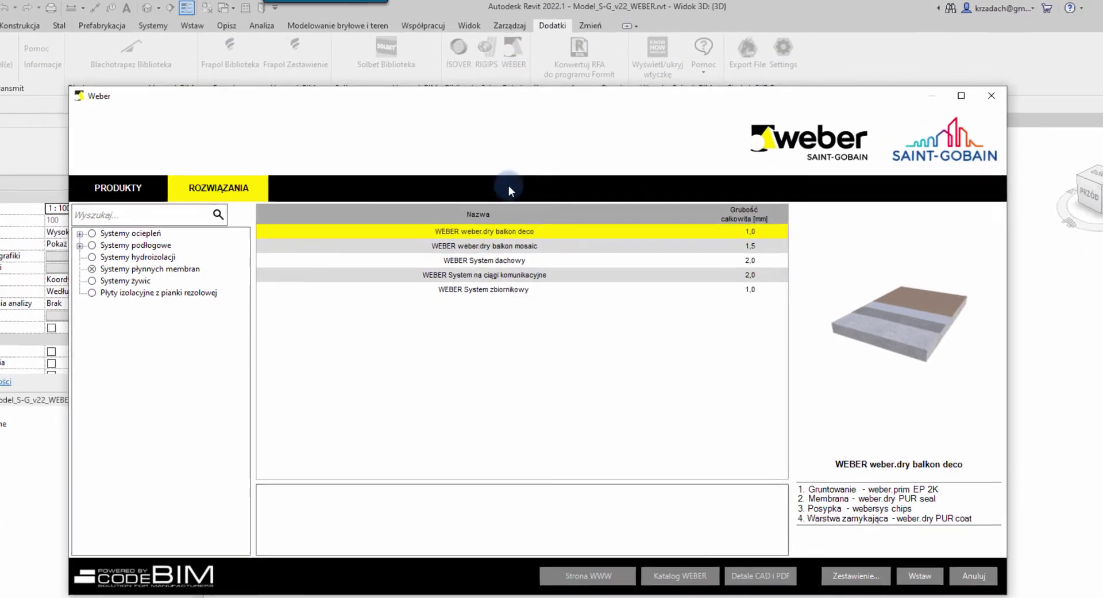
{"action": "left_click", "coordinate": [122, 193]}
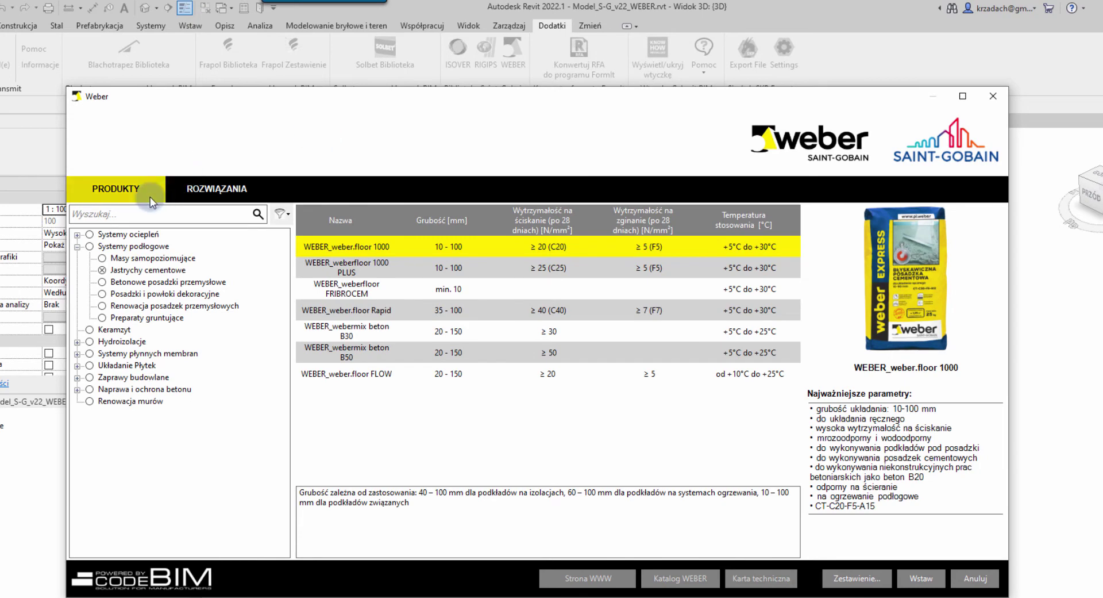
{"action": "left_click", "coordinate": [77, 235]}
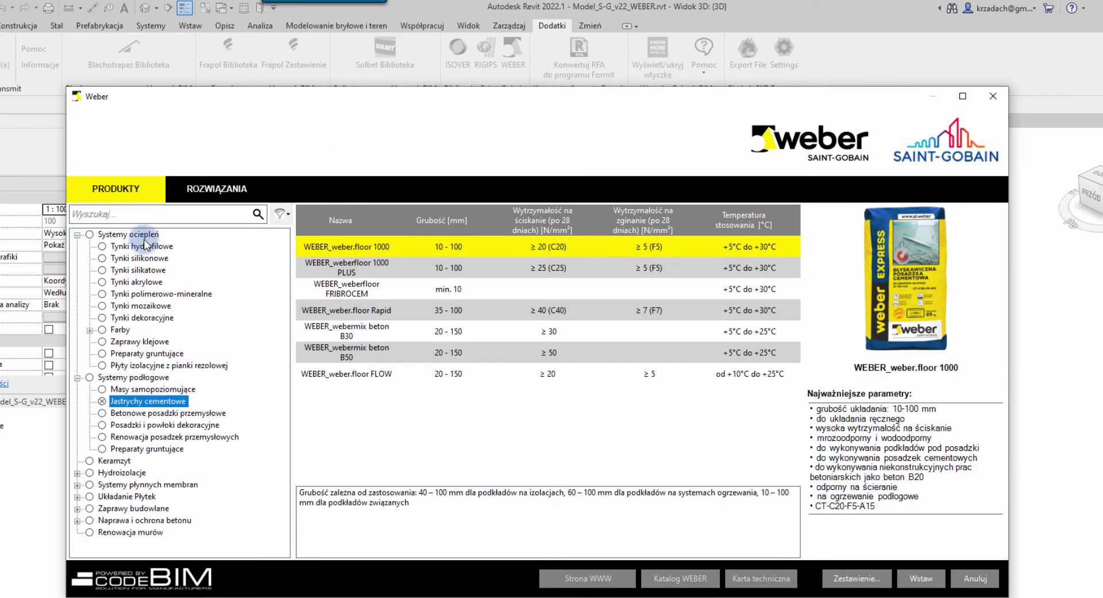
{"action": "left_click", "coordinate": [120, 329]}
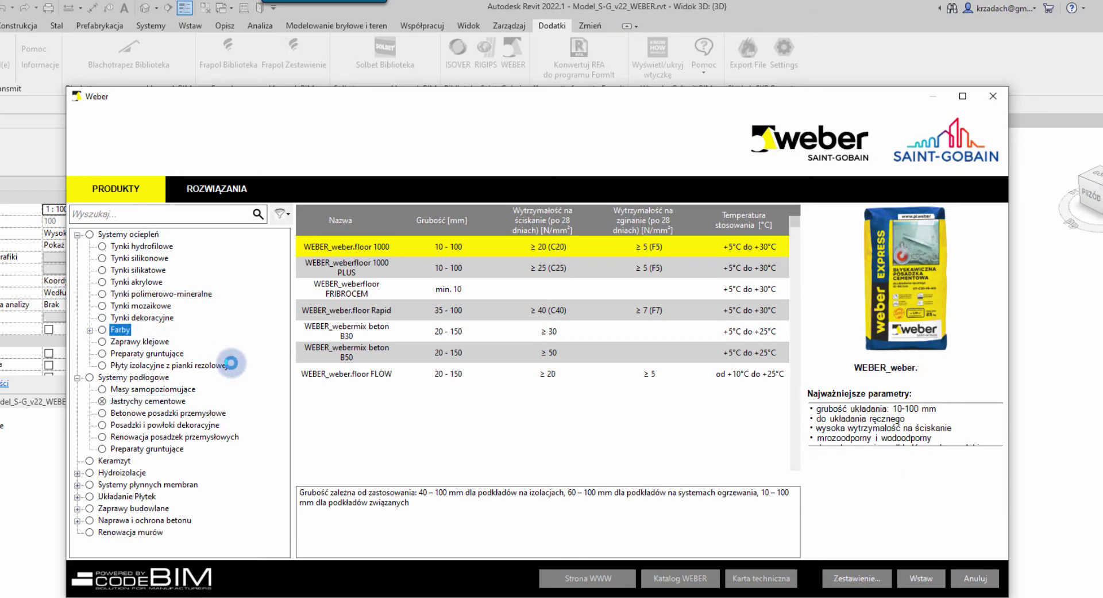
{"action": "left_click", "coordinate": [89, 331]}
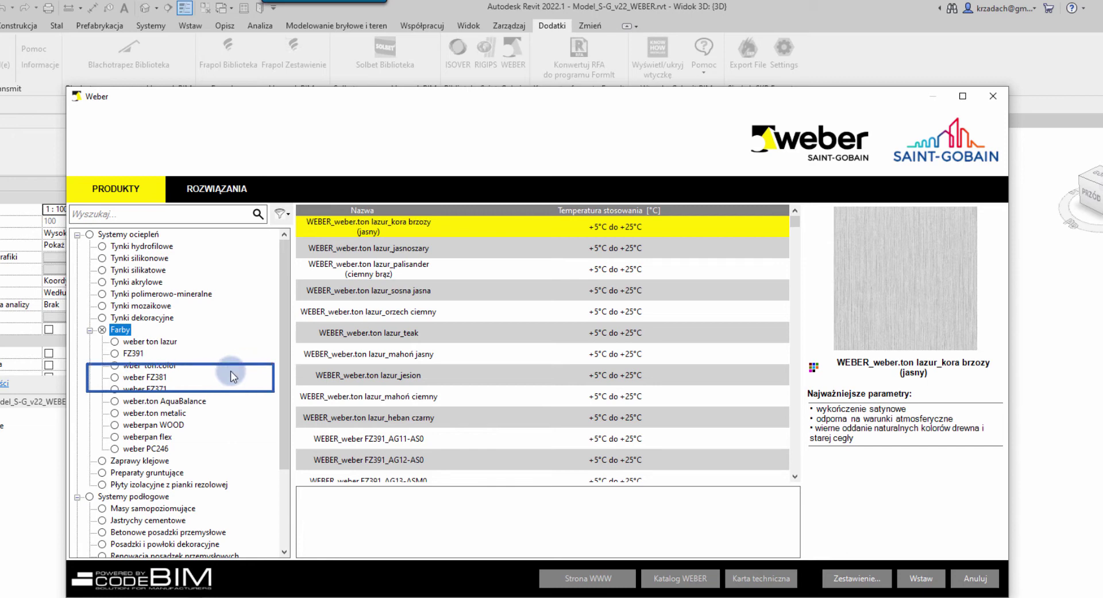
Select weber FZ381 and pick colour LA02-AS1 from its colour palette.
{"action": "left_click", "coordinate": [156, 378]}
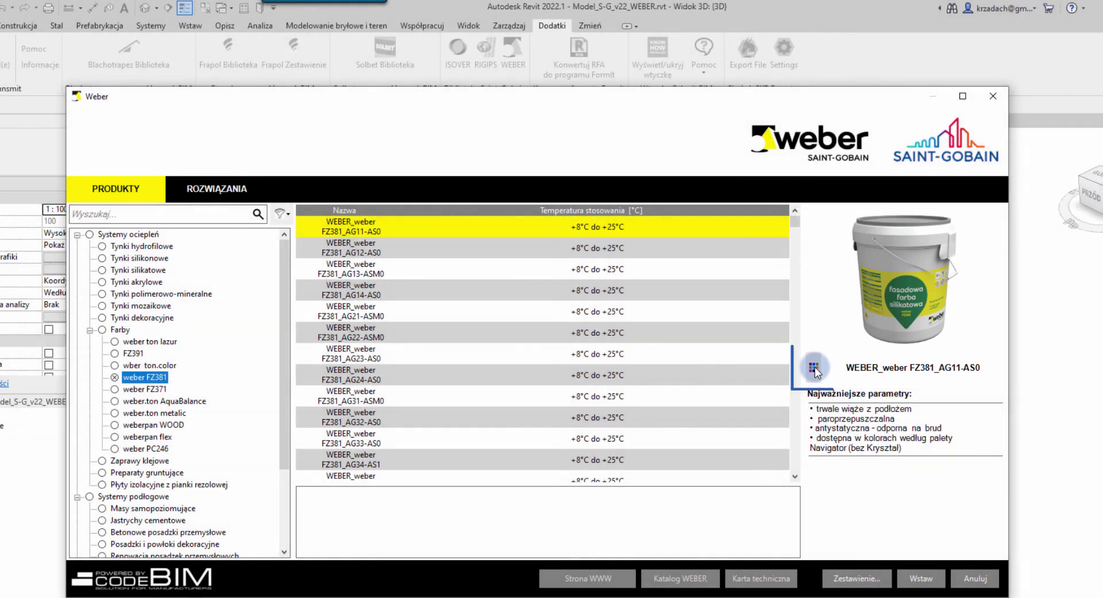
{"action": "left_click", "coordinate": [815, 367]}
{"action": "left_click", "coordinate": [815, 369]}
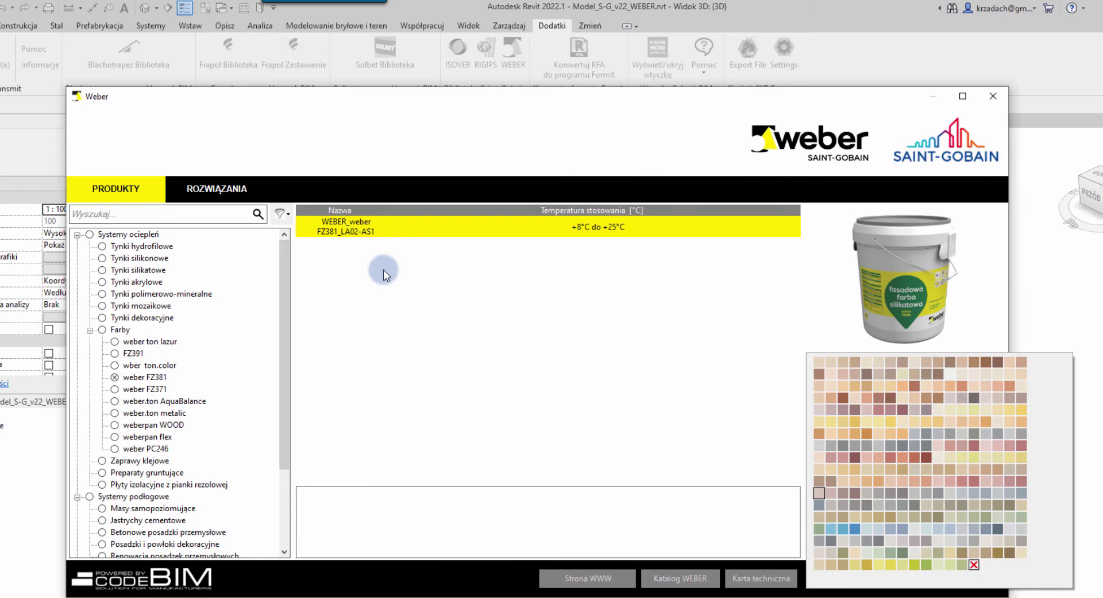
{"action": "left_click", "coordinate": [465, 333]}
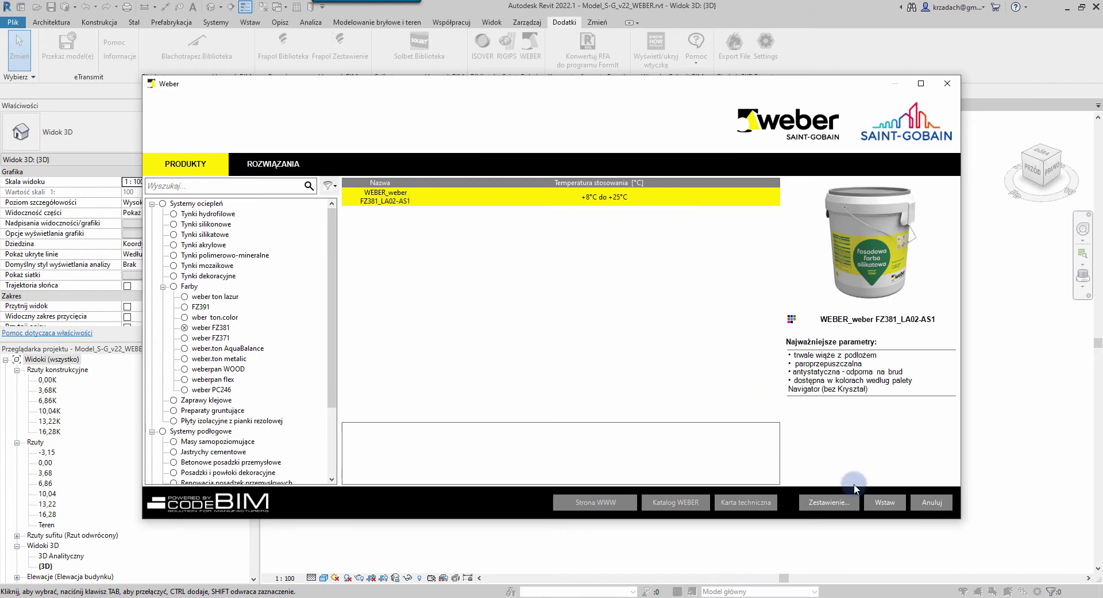
Insert WEBER_weber FZ381_LA02-AS1 into the project and dismiss the confirmation.
{"action": "left_click", "coordinate": [888, 505]}
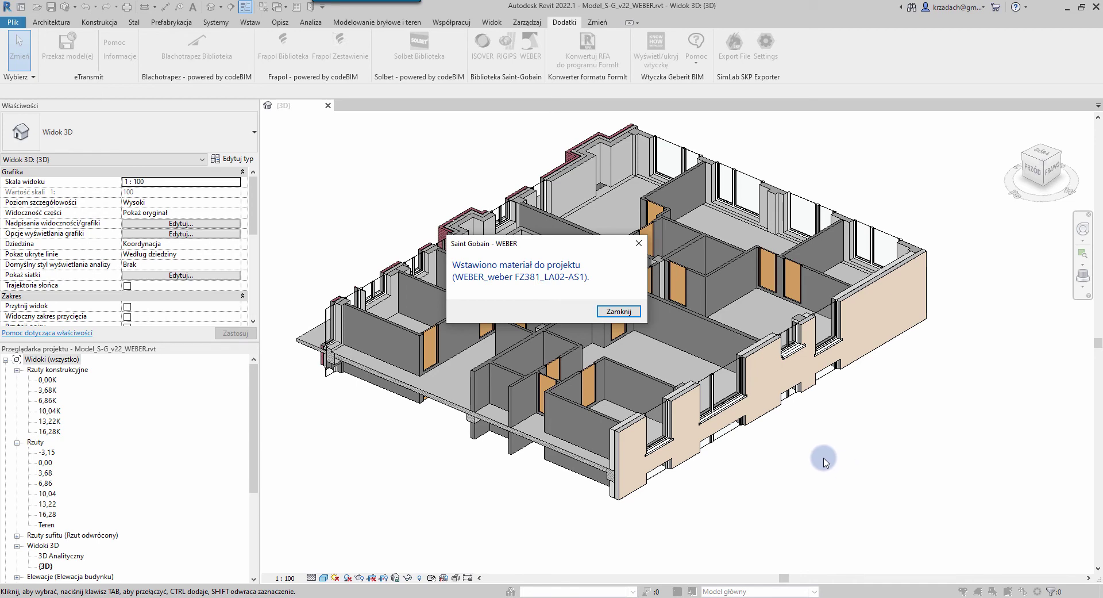
{"action": "key", "text": "Return"}
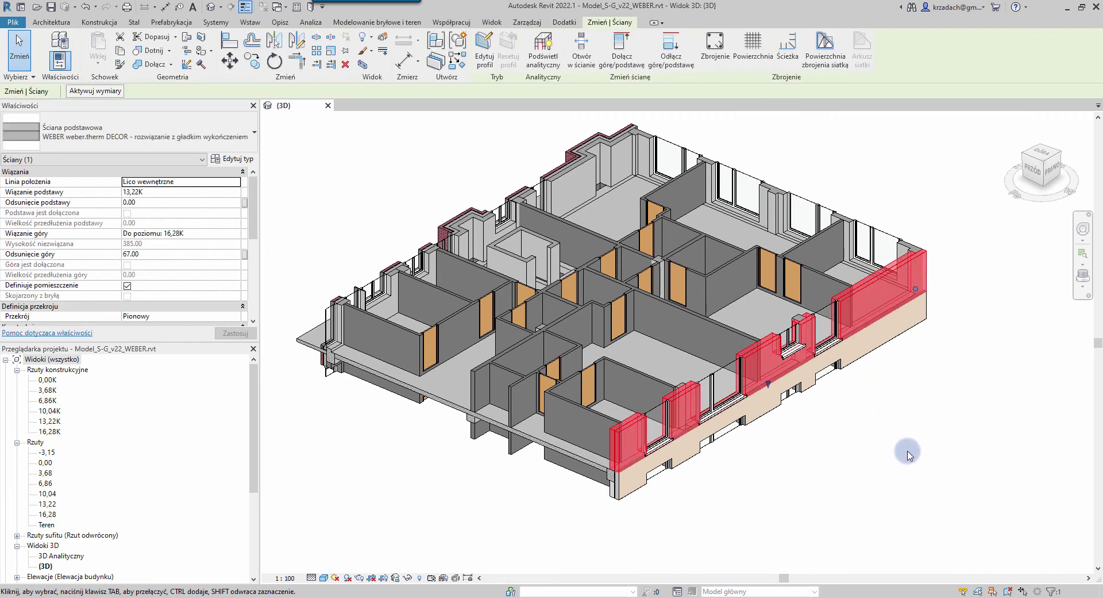
Set the wall type's layer 1 material to WEBER_weber FZ381_LA02-AS1 and confirm all dialogs.
{"action": "left_click", "coordinate": [248, 163]}
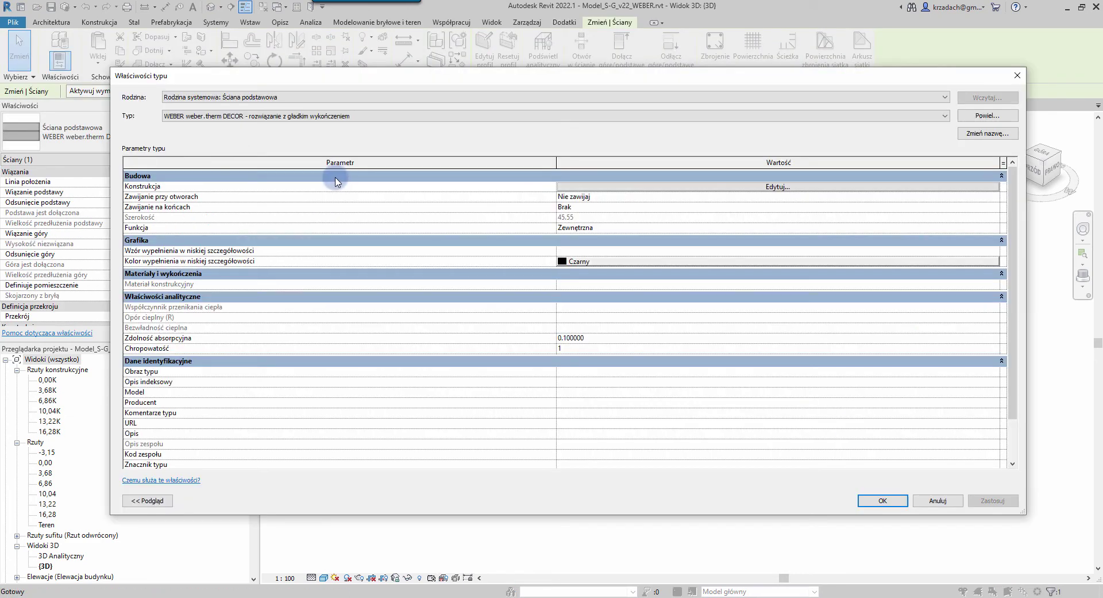
{"action": "left_click", "coordinate": [764, 187]}
{"action": "left_click", "coordinate": [770, 188]}
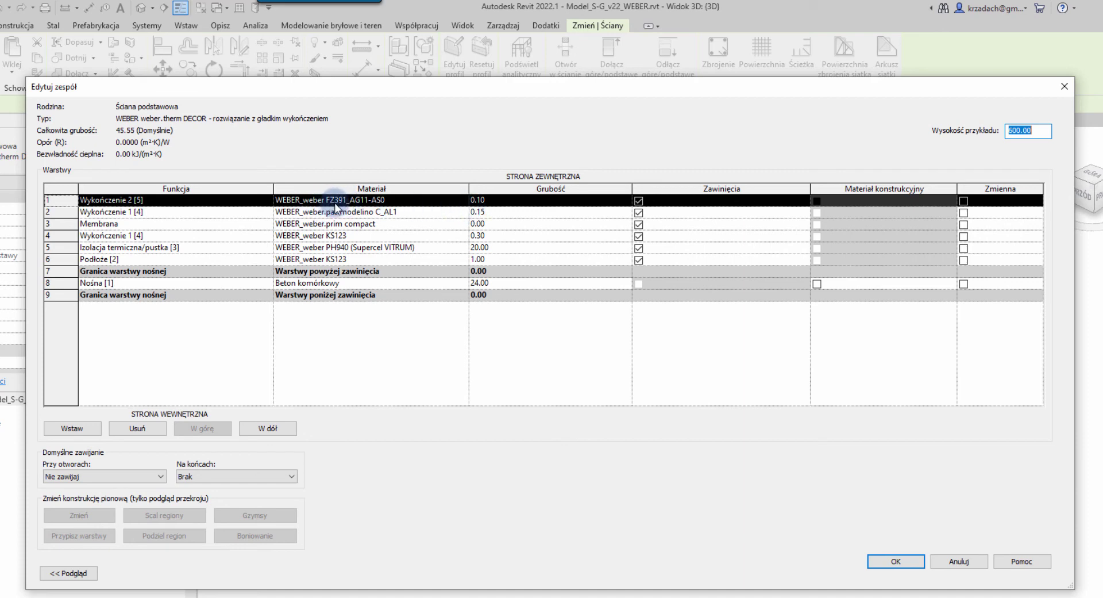
{"action": "left_click", "coordinate": [466, 206]}
{"action": "left_click", "coordinate": [465, 202]}
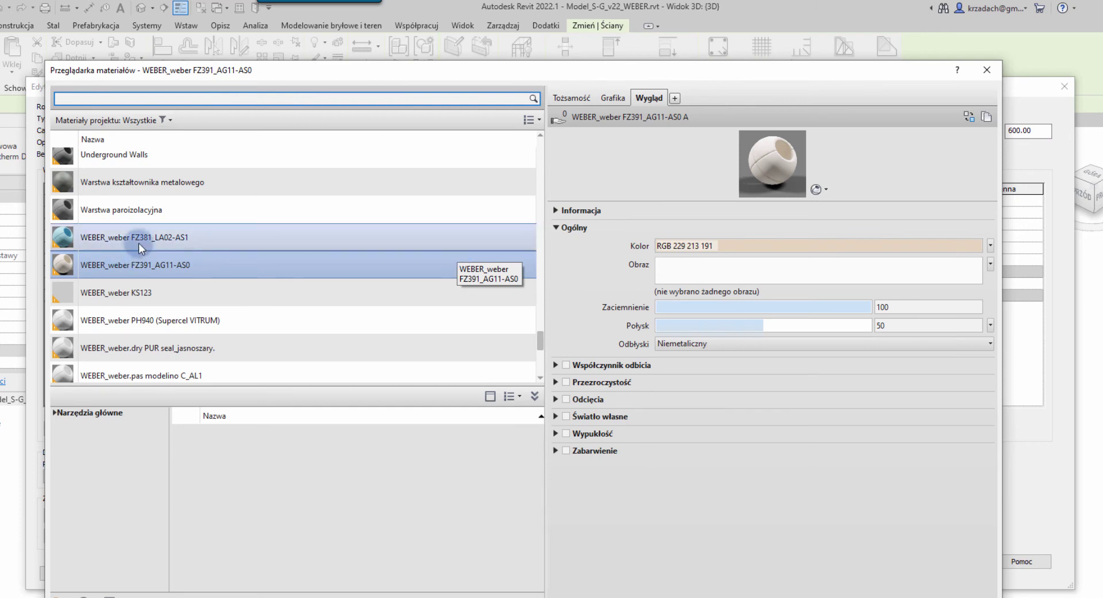
{"action": "left_click", "coordinate": [158, 240]}
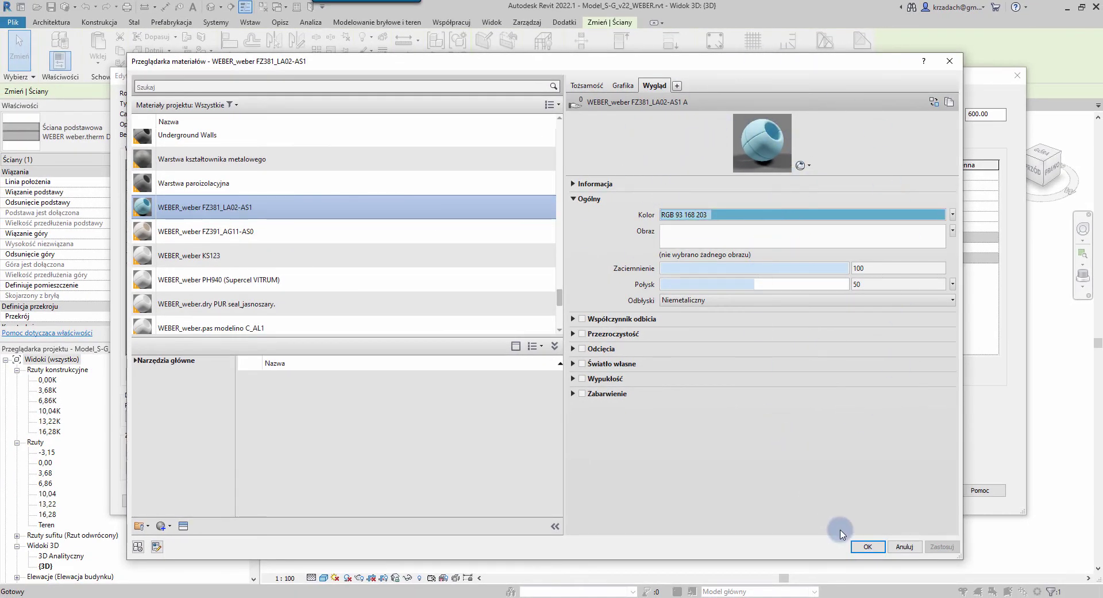
{"action": "left_click", "coordinate": [868, 546]}
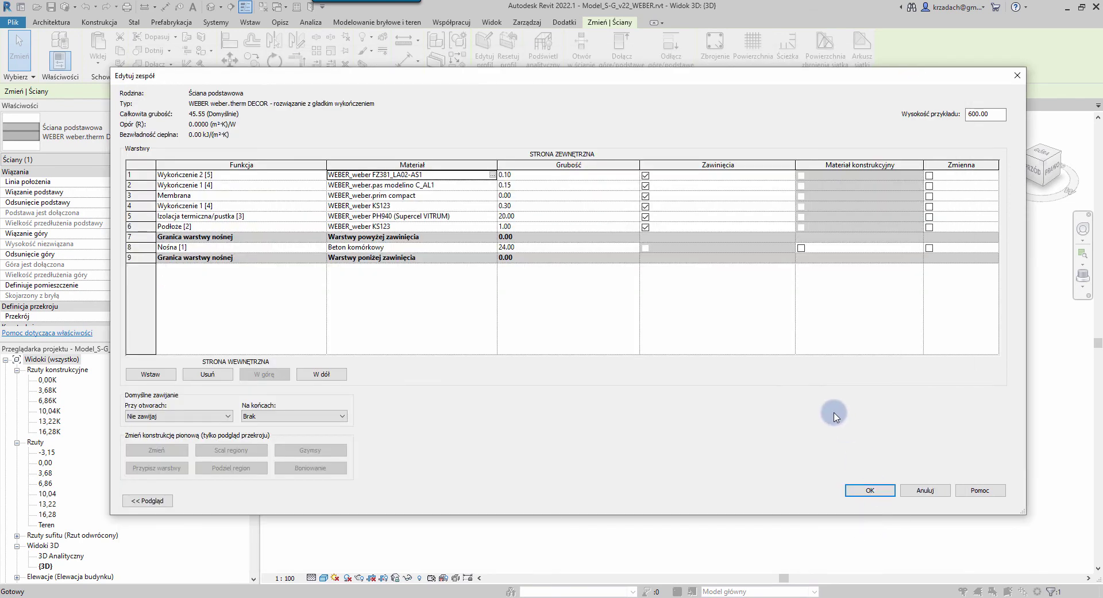
{"action": "left_click", "coordinate": [876, 489]}
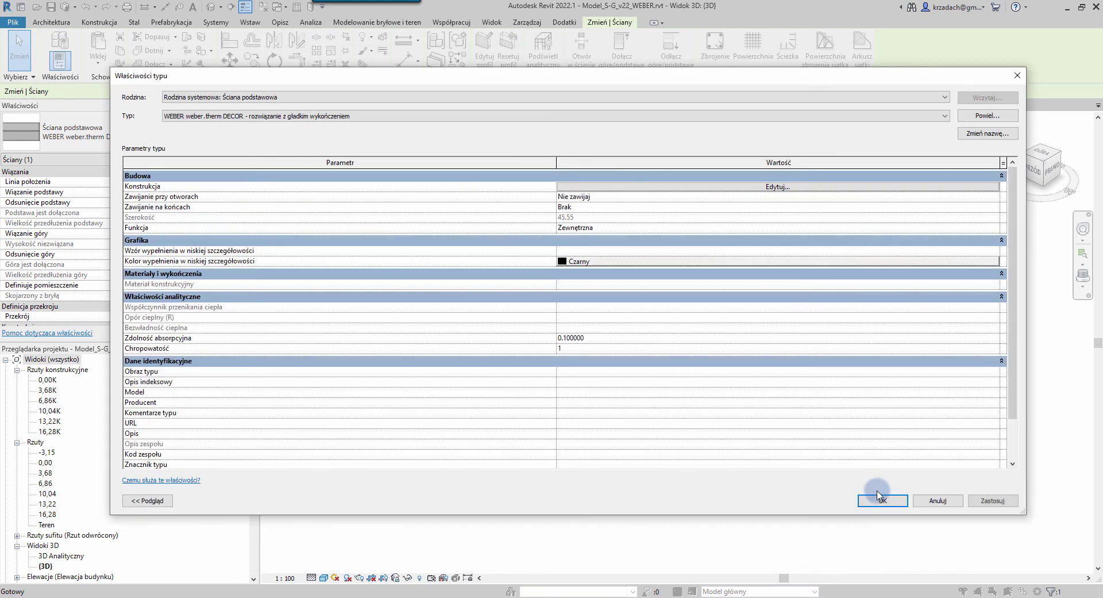
{"action": "left_click", "coordinate": [885, 501]}
Deselect the walls and orbit the model to view the building's opposite side.
{"action": "left_click", "coordinate": [923, 366]}
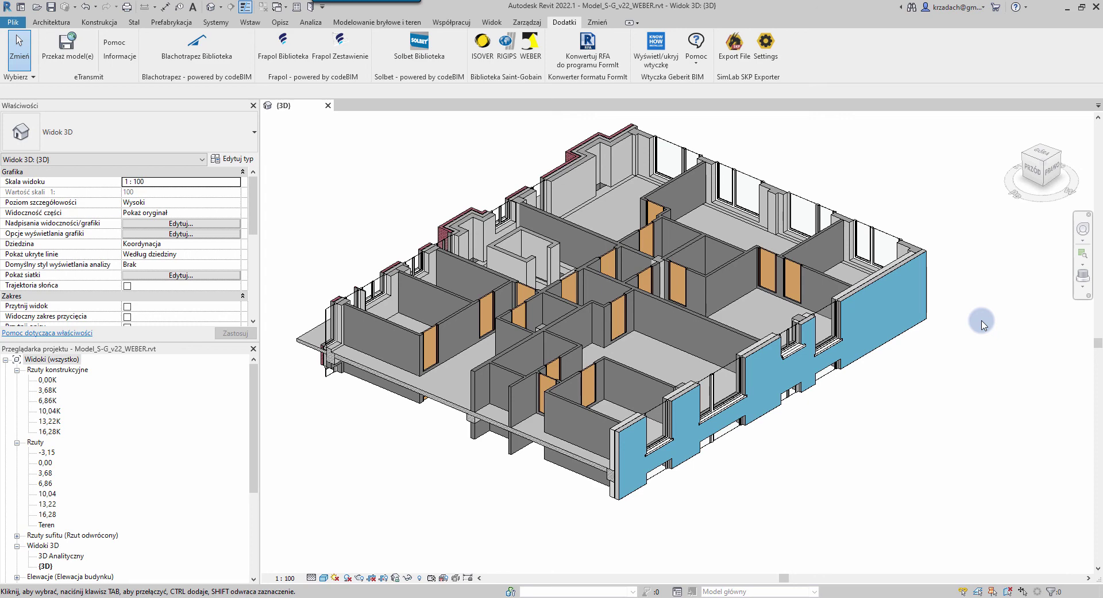
{"action": "middle_click_drag", "start_coordinate": [982, 323], "coordinate": [771, 504], "text": "shift"}
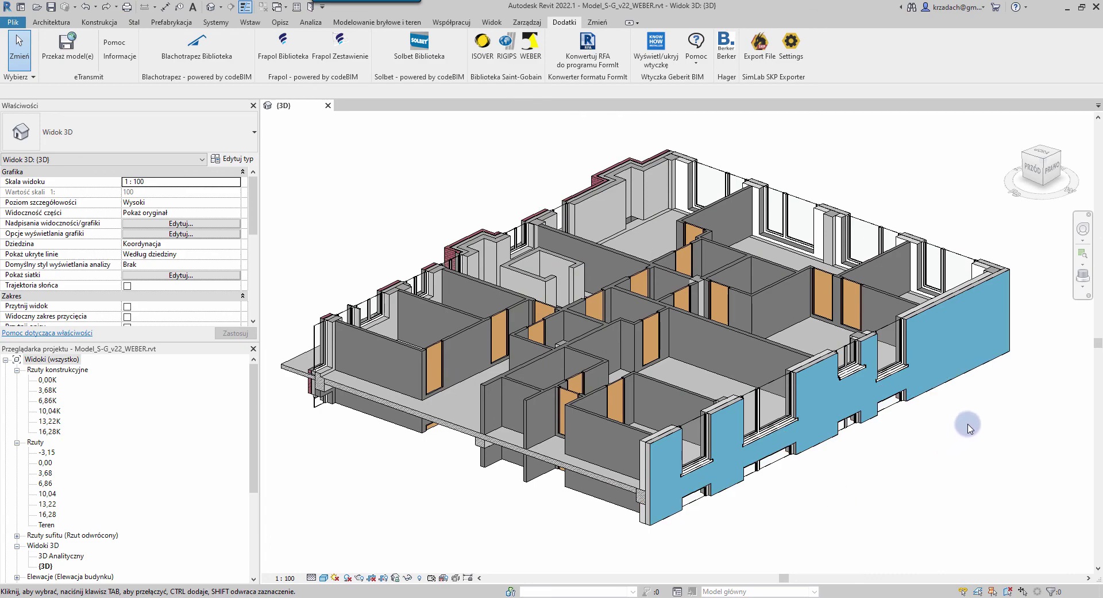
{"action": "middle_click_drag", "start_coordinate": [969, 428], "coordinate": [704, 411], "text": "shift"}
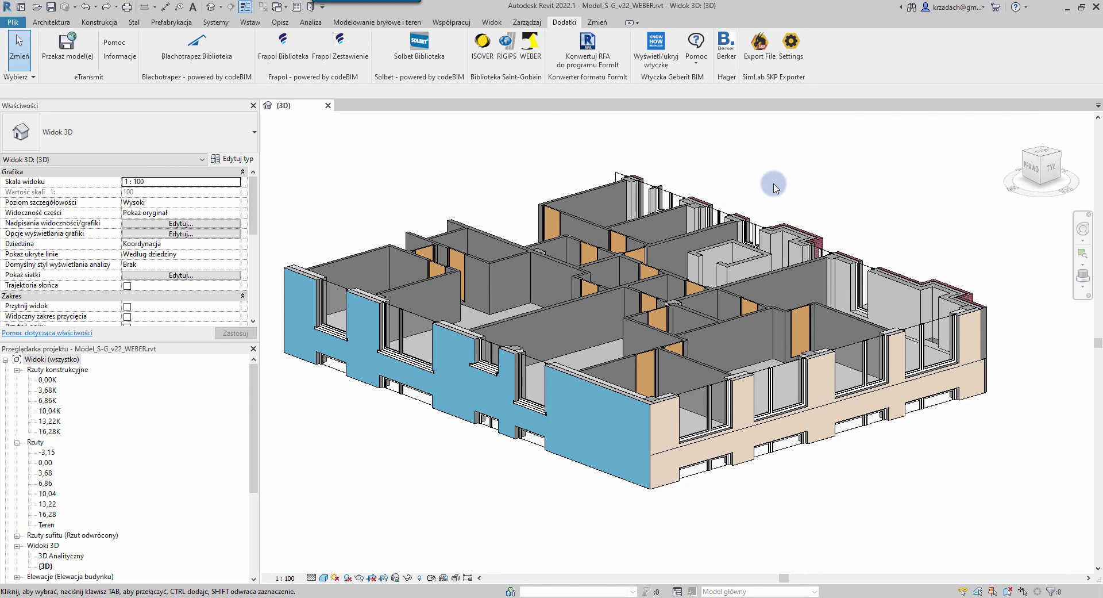
Use the Paint tool to apply WEBER_weber FZ381_LA02-AS1 to the beige plinth faces.
{"action": "left_click", "coordinate": [597, 23]}
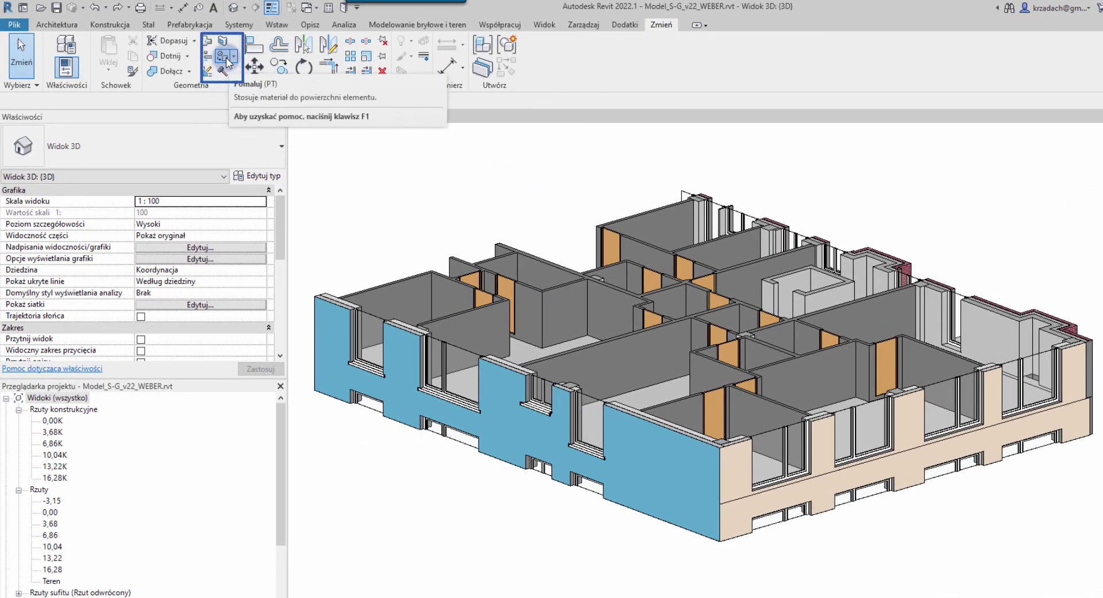
{"action": "left_click", "coordinate": [225, 58]}
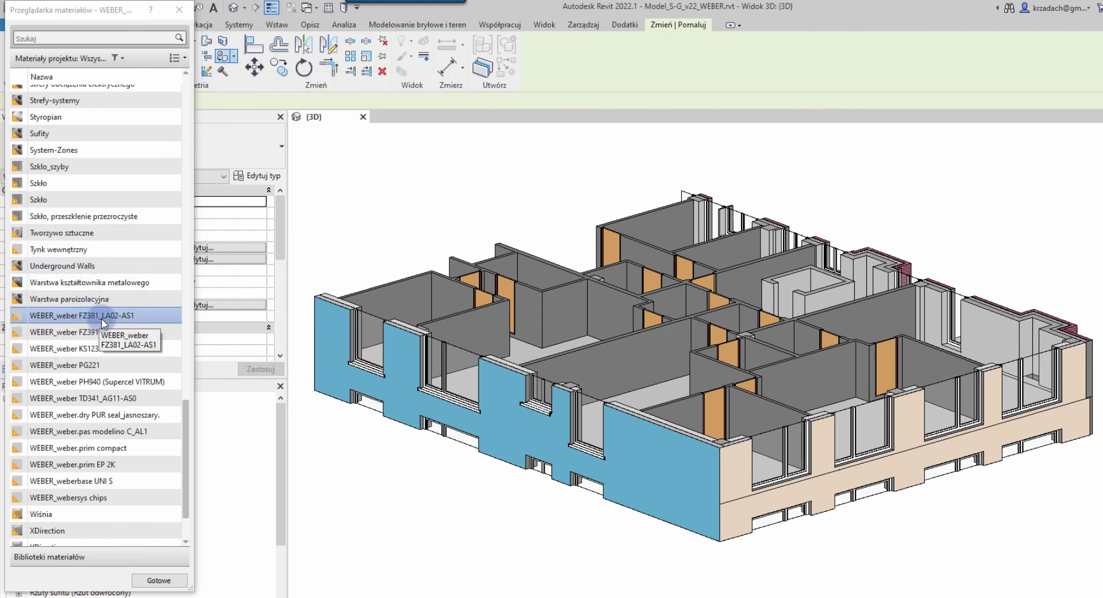
{"action": "left_click_drag", "start_coordinate": [101, 319], "coordinate": [105, 319]}
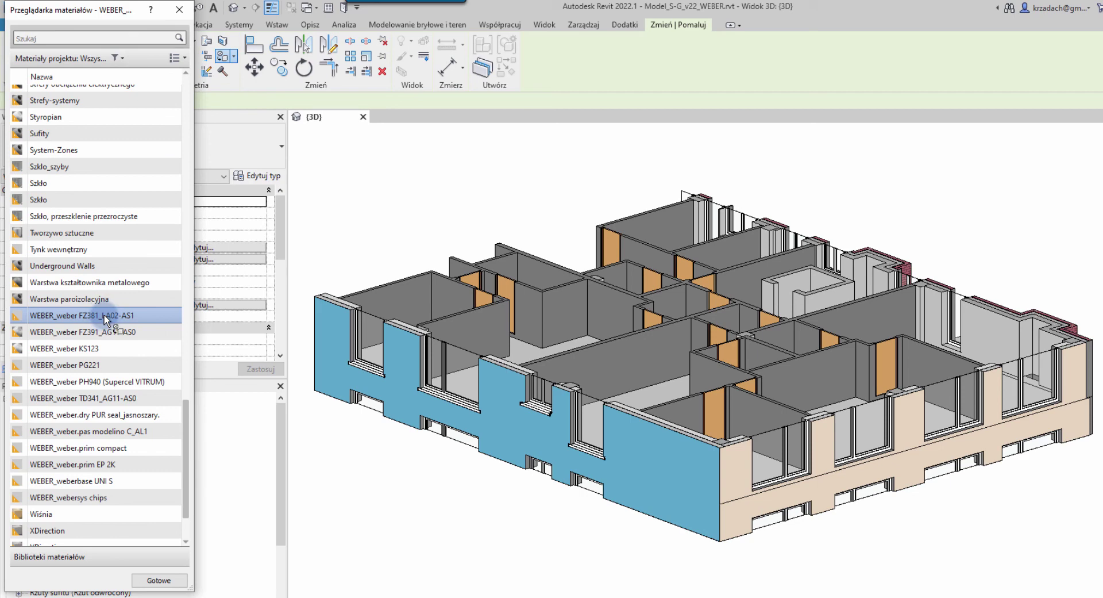
{"action": "mouse_move", "coordinate": [106, 319]}
{"action": "left_mouse_down"}
{"action": "mouse_move", "coordinate": [70, 321]}
{"action": "mouse_move", "coordinate": [108, 316]}
{"action": "mouse_move", "coordinate": [741, 465]}
{"action": "left_mouse_up"}
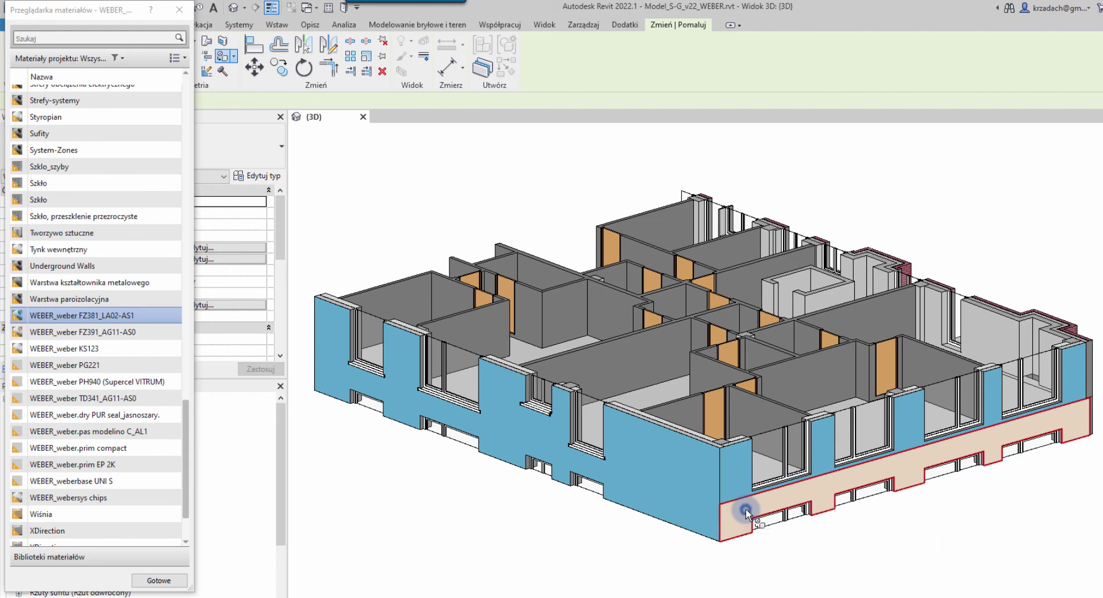
{"action": "left_click", "coordinate": [747, 513]}
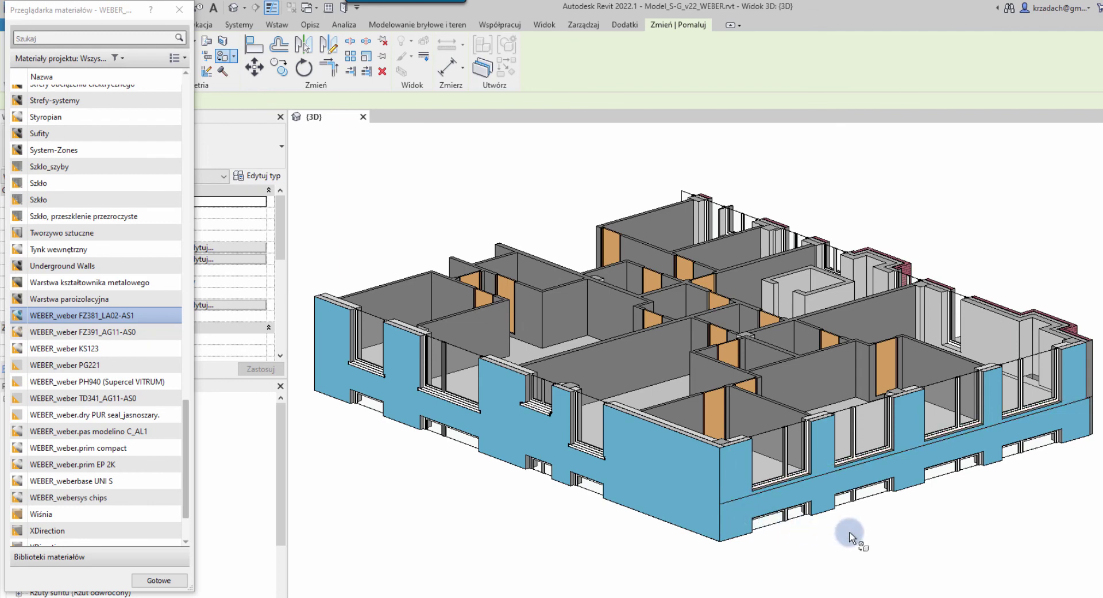
{"action": "left_click", "coordinate": [159, 580]}
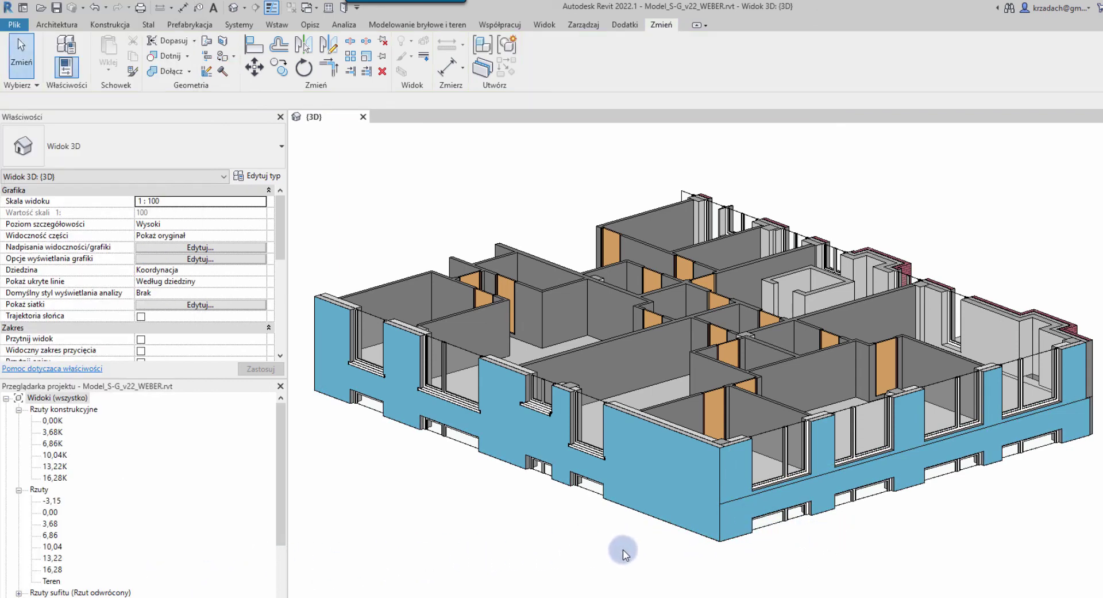